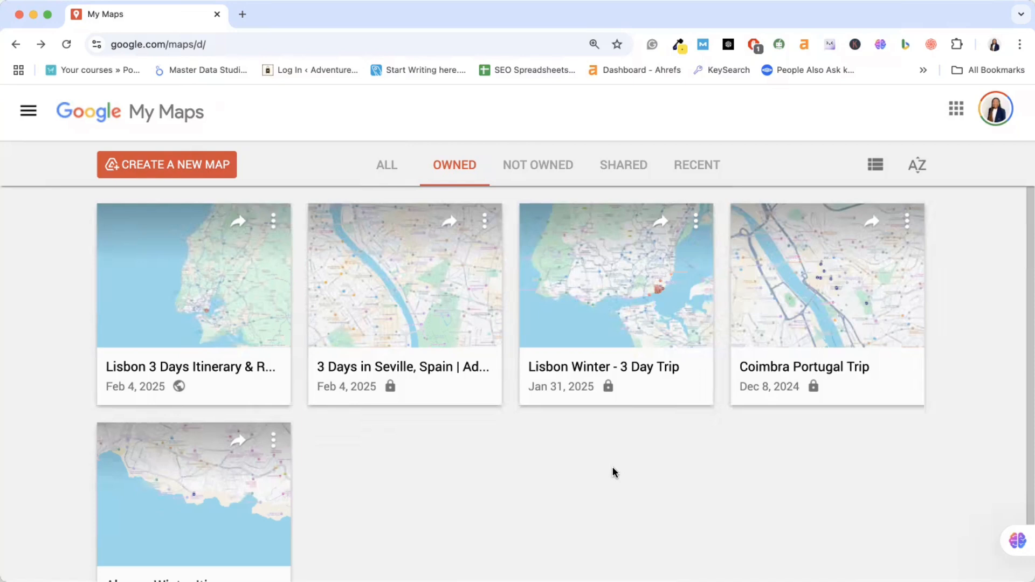
Step: Search for "google my maps" in a new browser tab and open the Google My Maps site
click(242, 14)
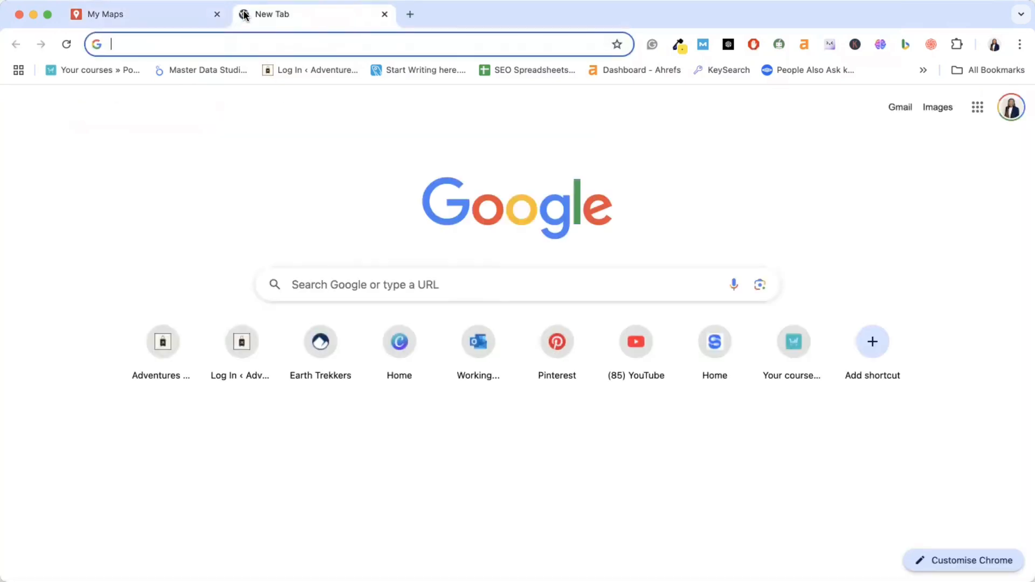
text(goog)
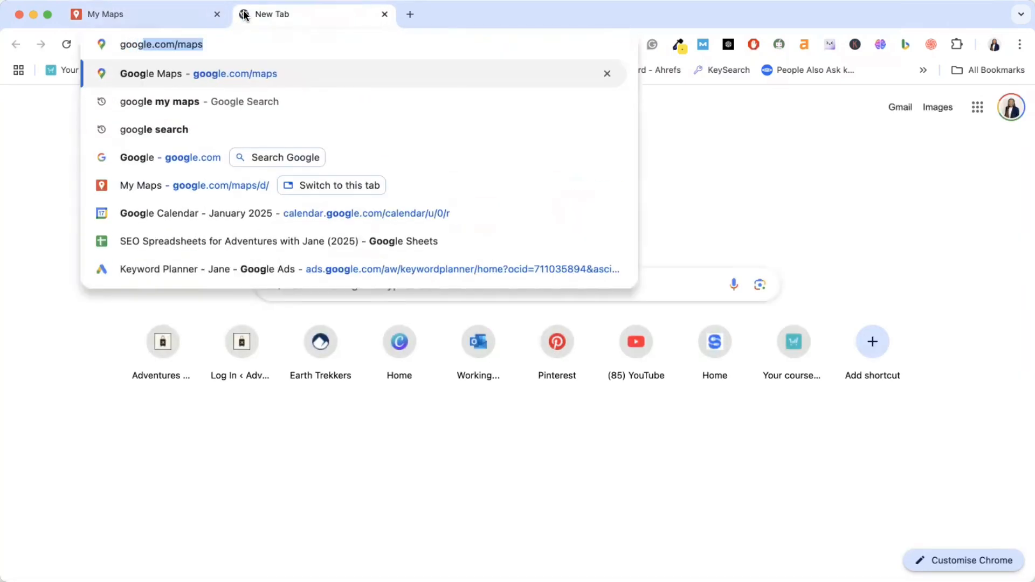
text(le my maps)
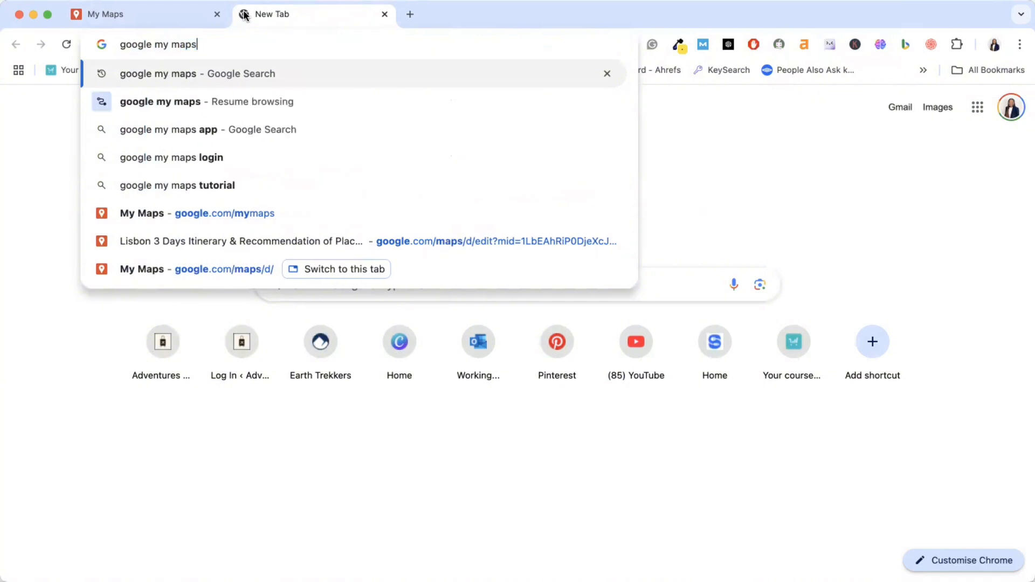
key(Return)
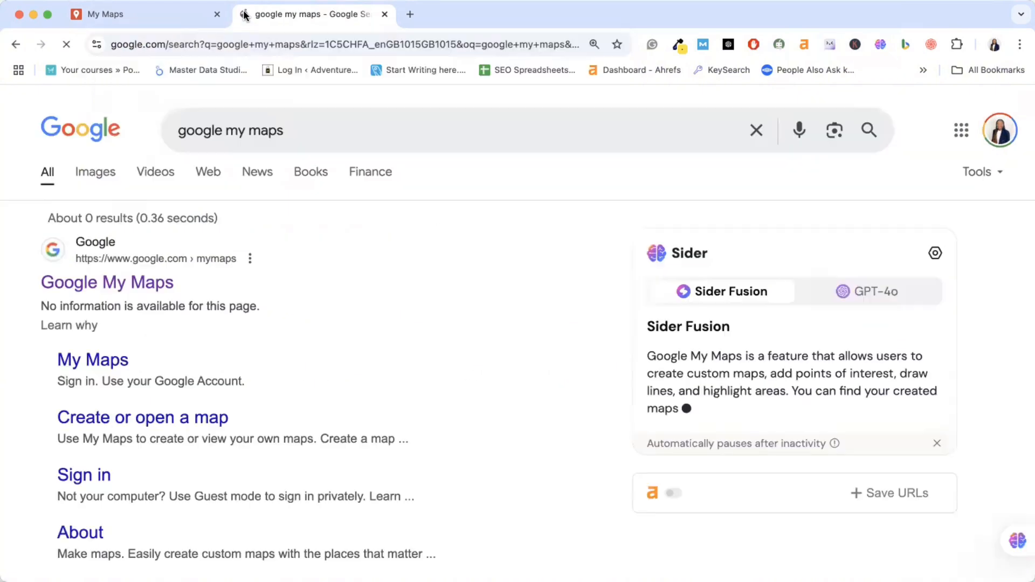
click(135, 291)
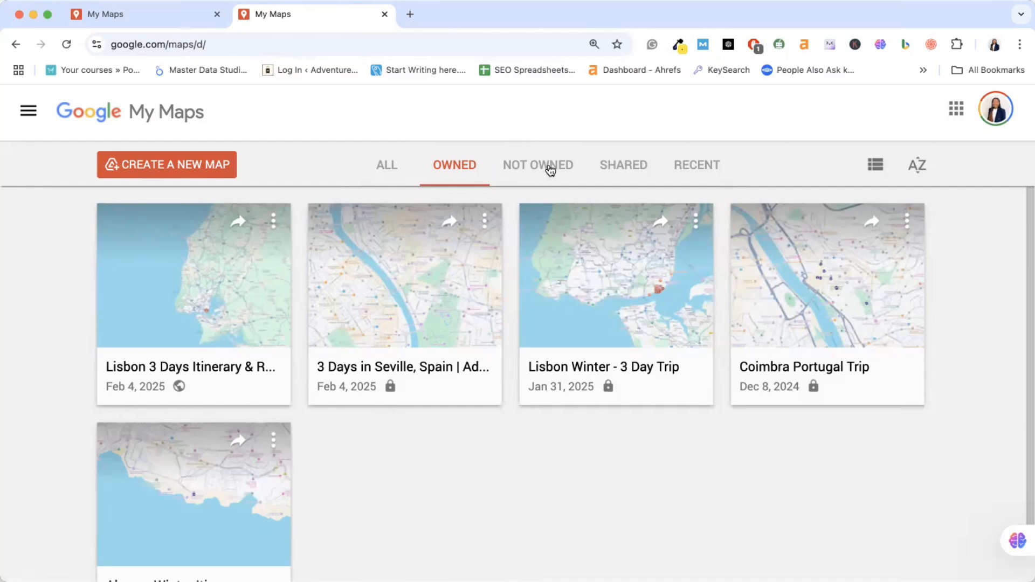
Step: View all maps, return to the owned ones, and open the Lisbon 3 Days Itinerary map
click(393, 168)
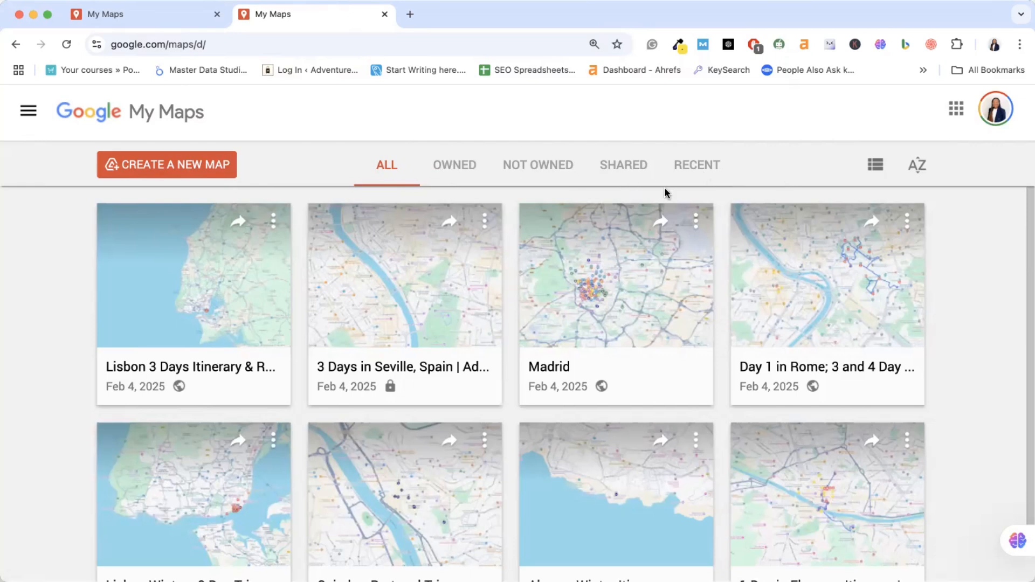
click(457, 172)
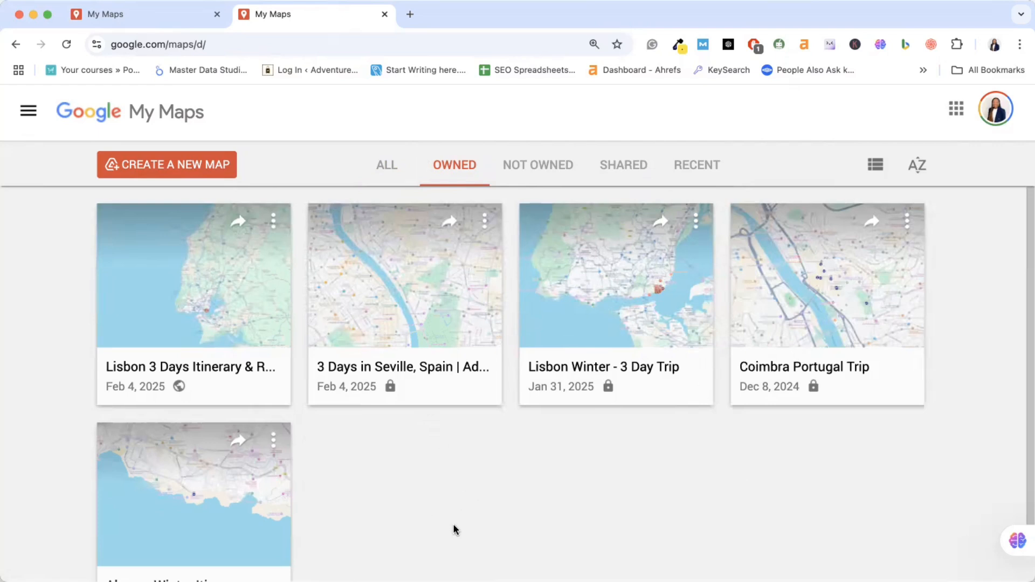
click(199, 311)
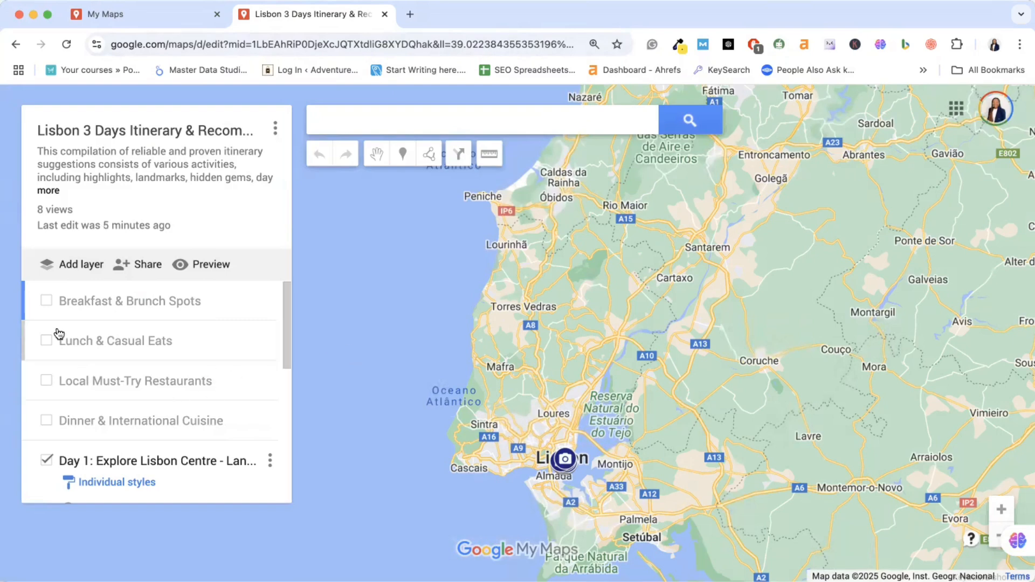
Step: Show the Breakfast & Brunch Spots, Lunch & Casual Eats, Local Must-Try Restaurants and Dinner & International Cuisine layers on the map
click(46, 300)
click(46, 436)
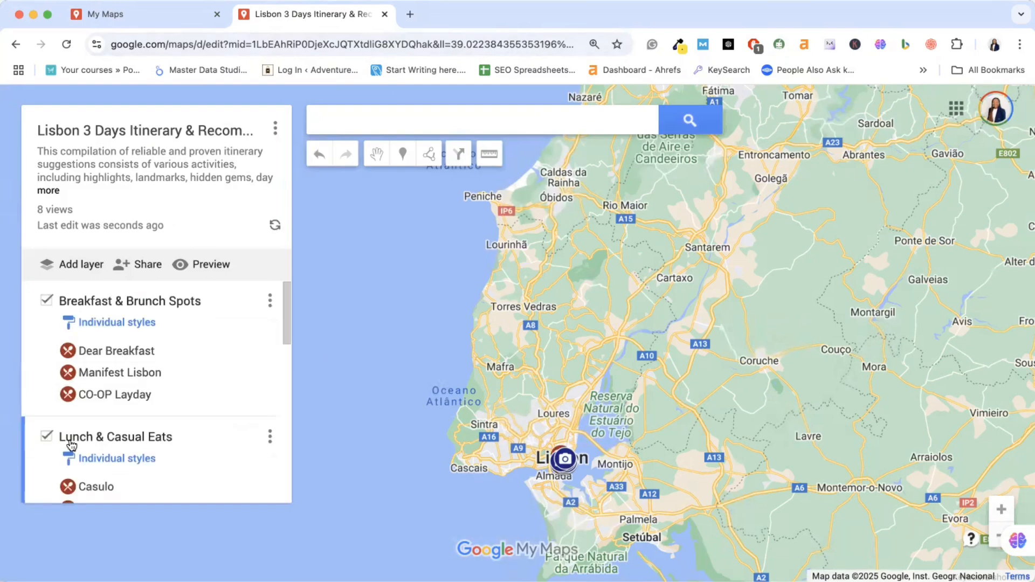
scroll(259, 381, down, 2)
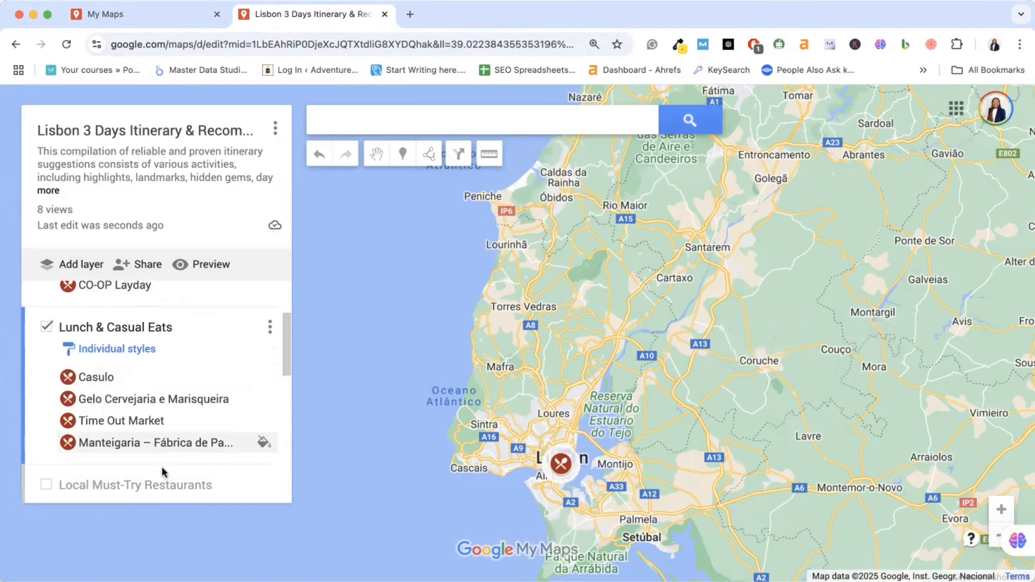
scroll(80, 413, down, 2)
click(47, 374)
scroll(261, 409, down, 5)
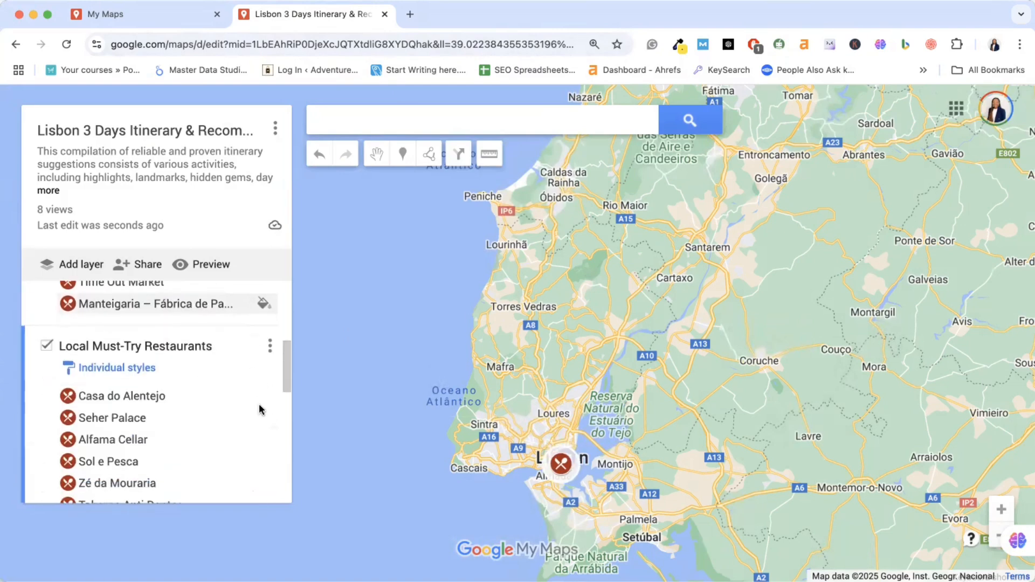
scroll(259, 399, down, 2)
scroll(108, 367, up, 3)
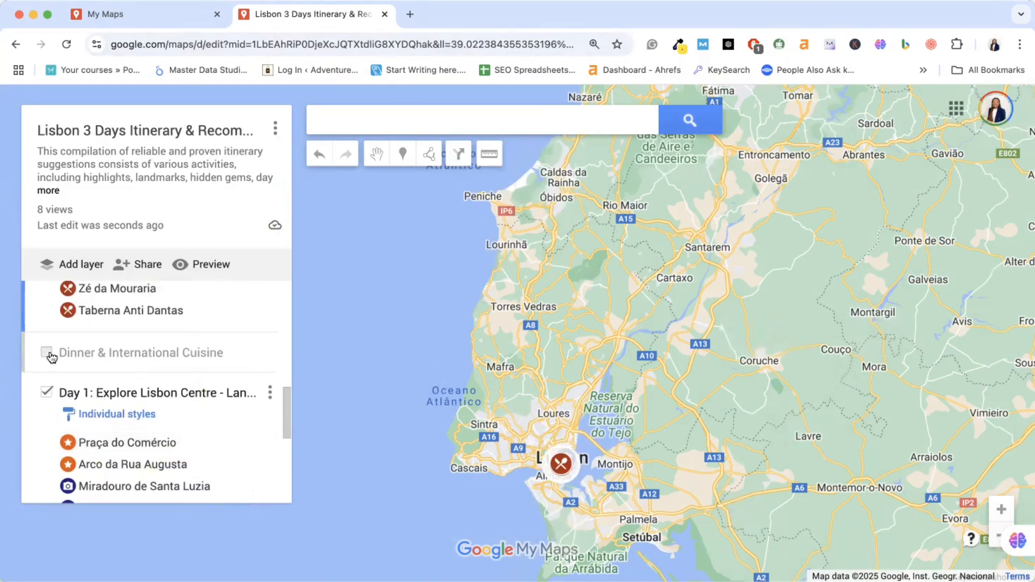
click(47, 353)
scroll(164, 392, up, 6)
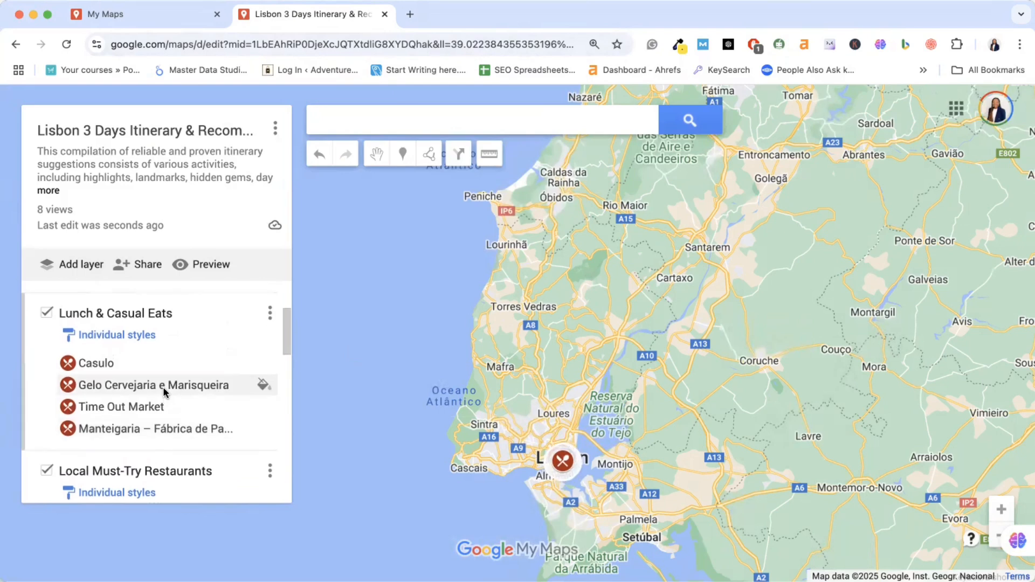
Step: Examine the pins around Lisbon up close and look through the map's list of layers and places
scroll(165, 392, up, 4)
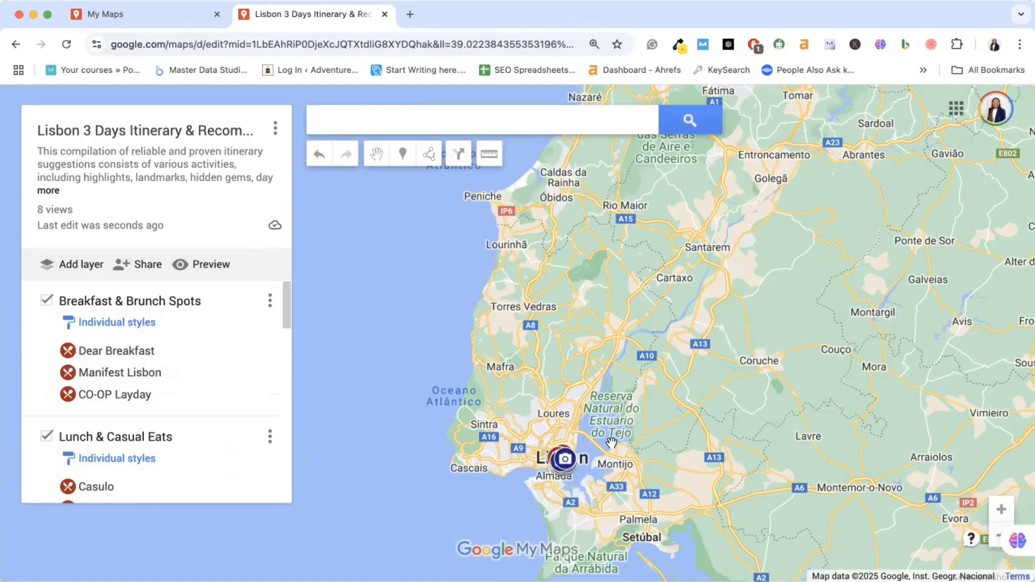
scroll(612, 443, up, 2)
scroll(612, 442, up, 2)
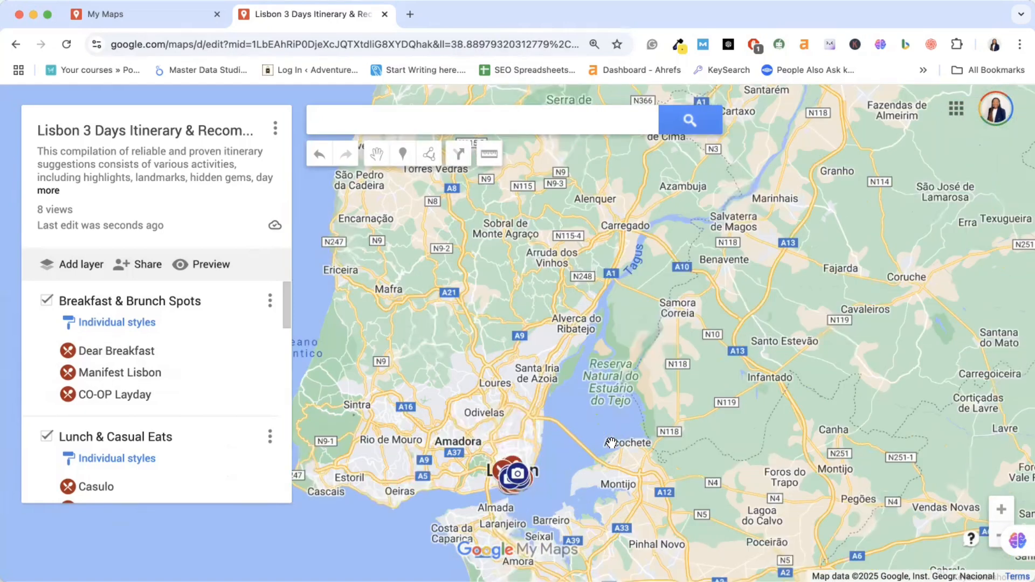
scroll(627, 435, up, 2)
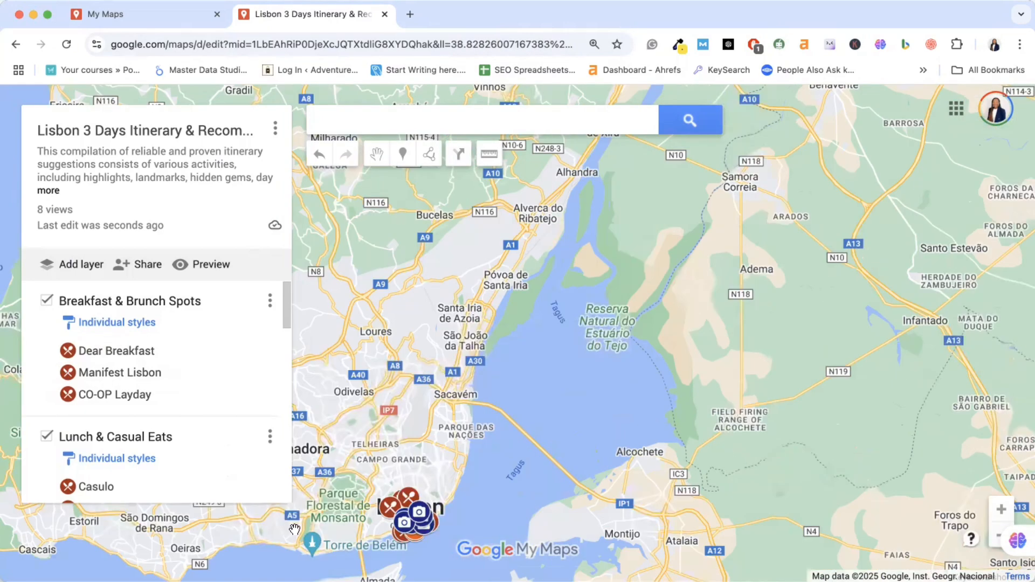
scroll(116, 426, down, 1)
scroll(127, 435, down, 10)
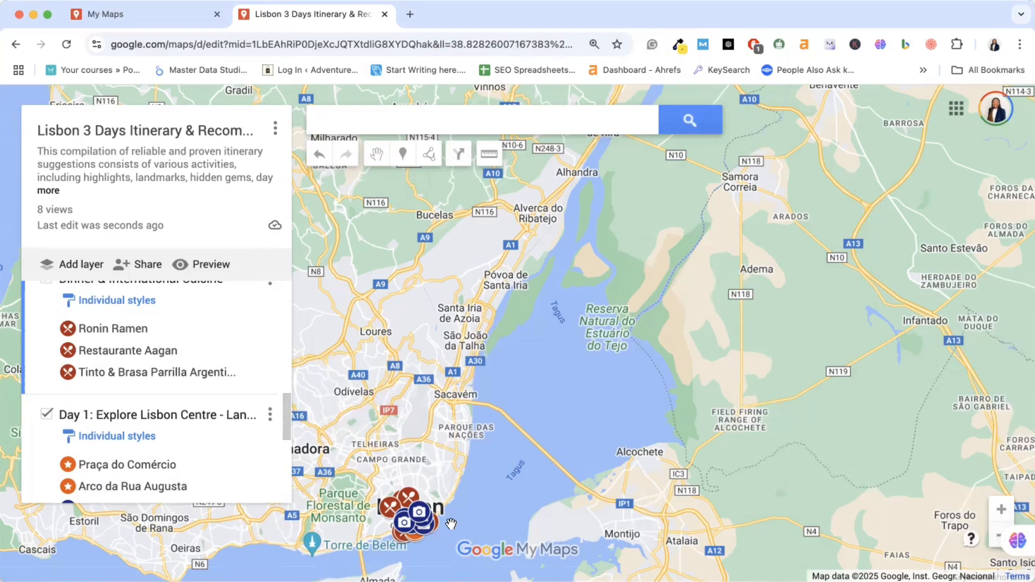
scroll(173, 354, up, 10)
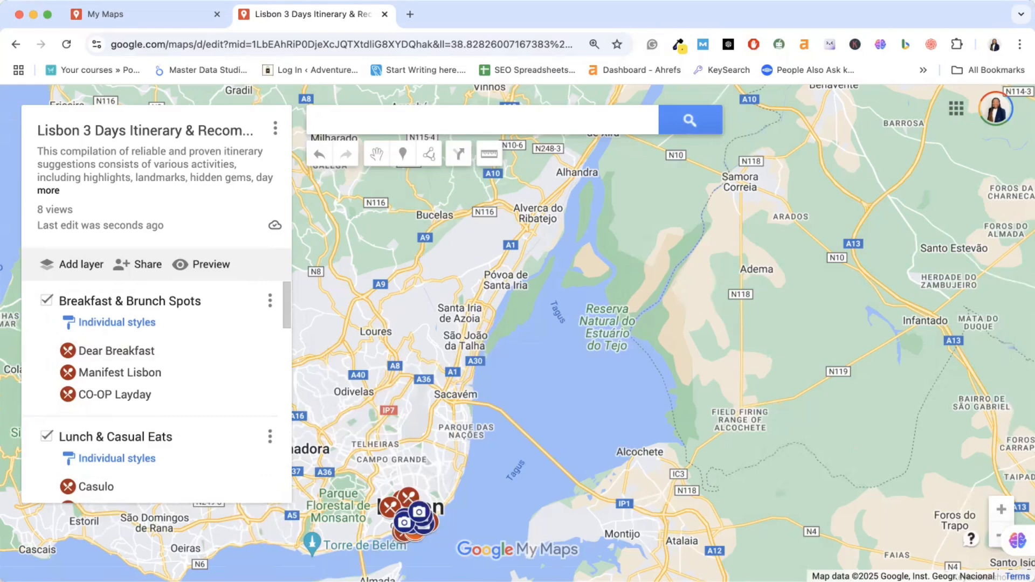
Step: Return to the My Maps overview, place its tab after the Lisbon map's tab, and create a new map
click(165, 12)
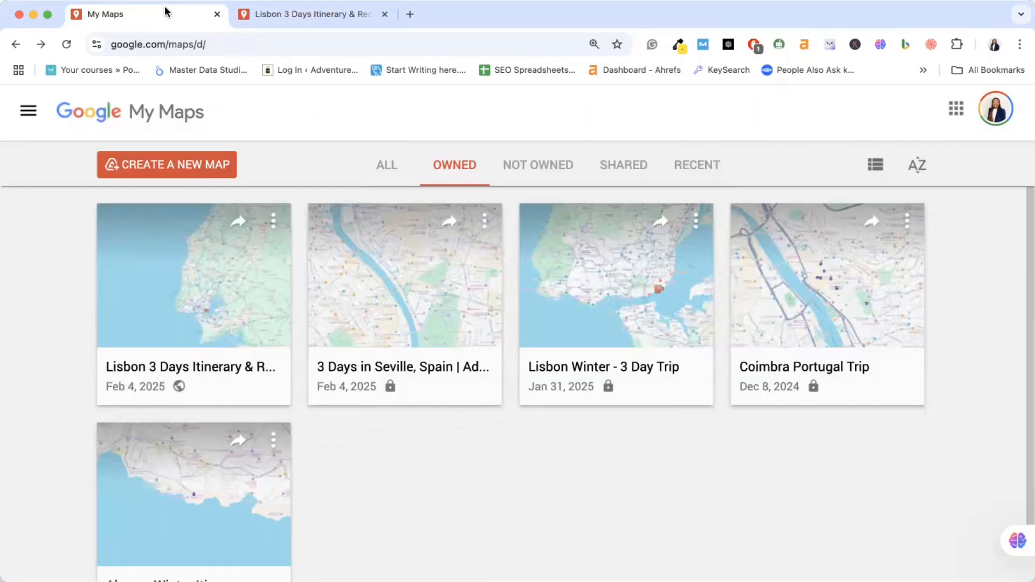
drag(165, 11, 328, 12)
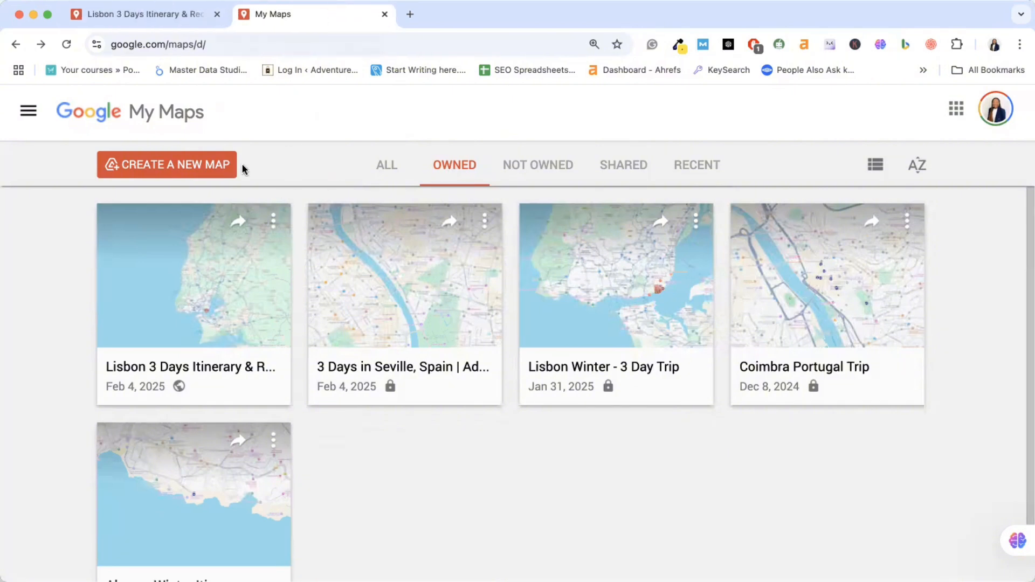
click(191, 171)
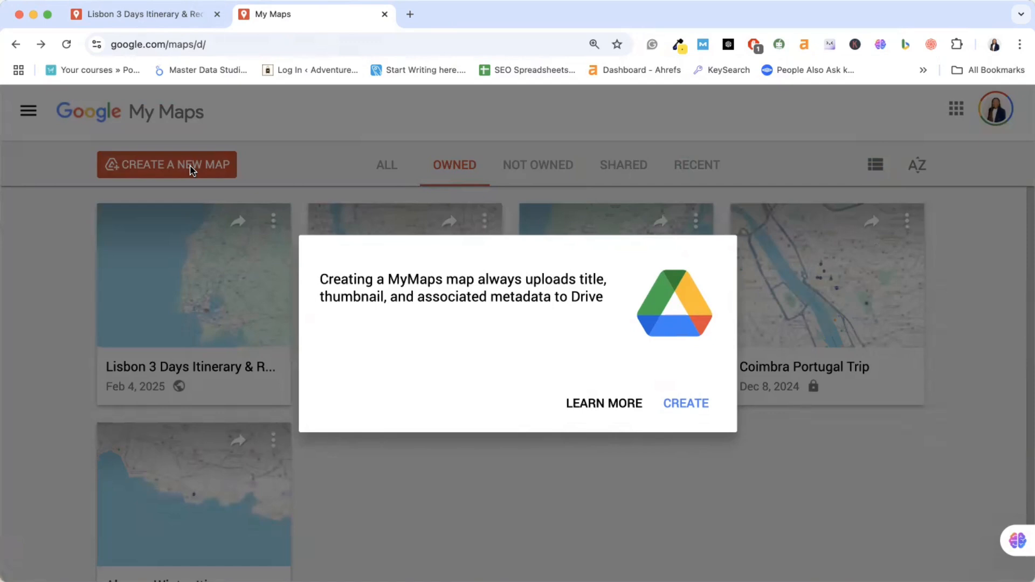
click(685, 406)
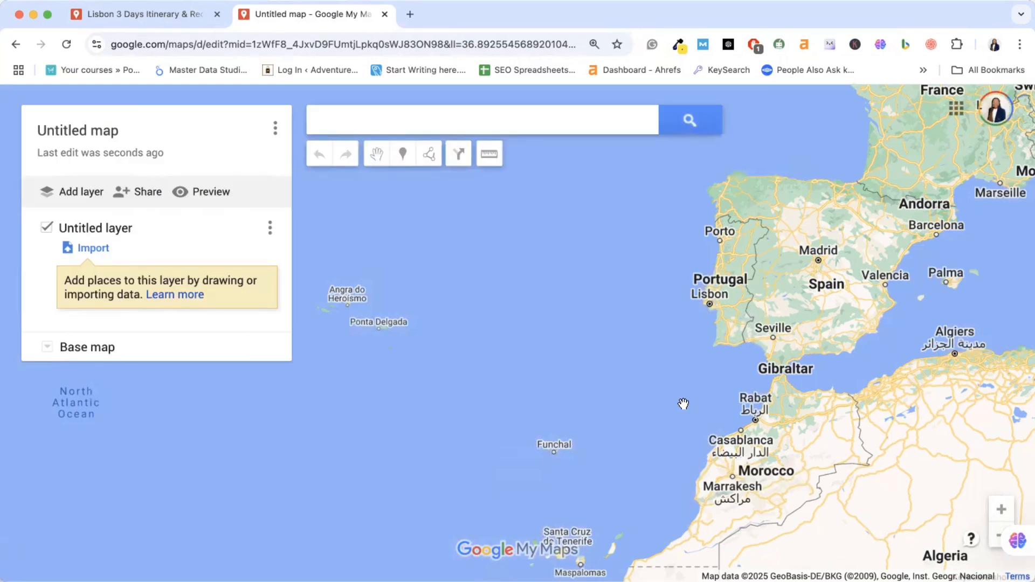
Step: Compare the existing Lisbon itinerary map with the new untitled map and look over the new map's options
click(121, 14)
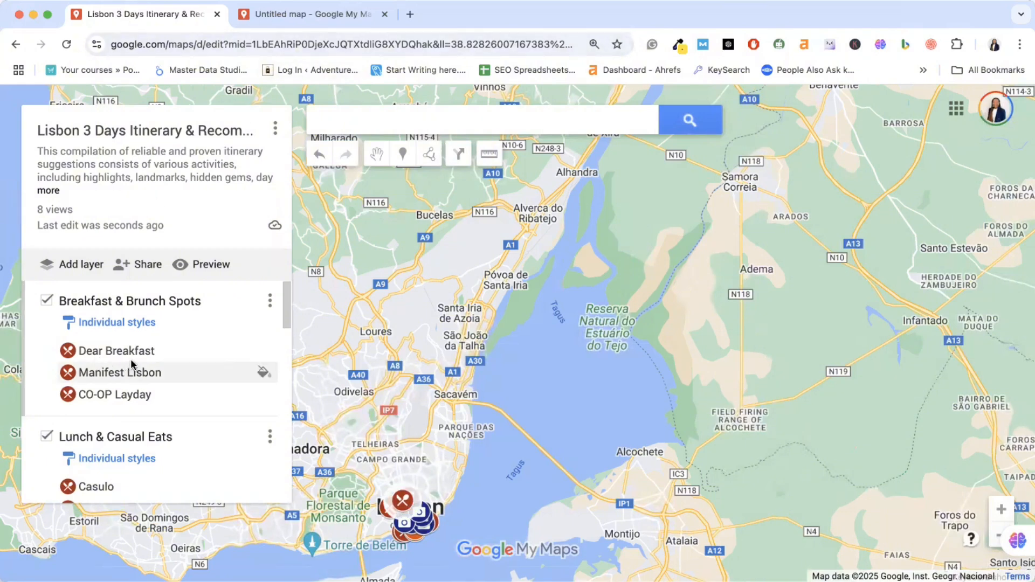
click(318, 19)
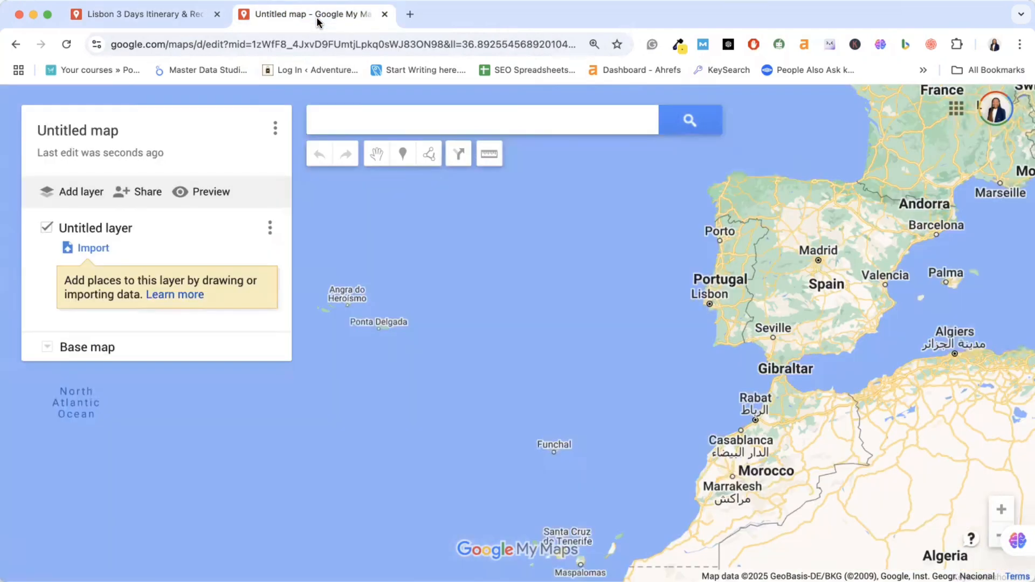
click(191, 16)
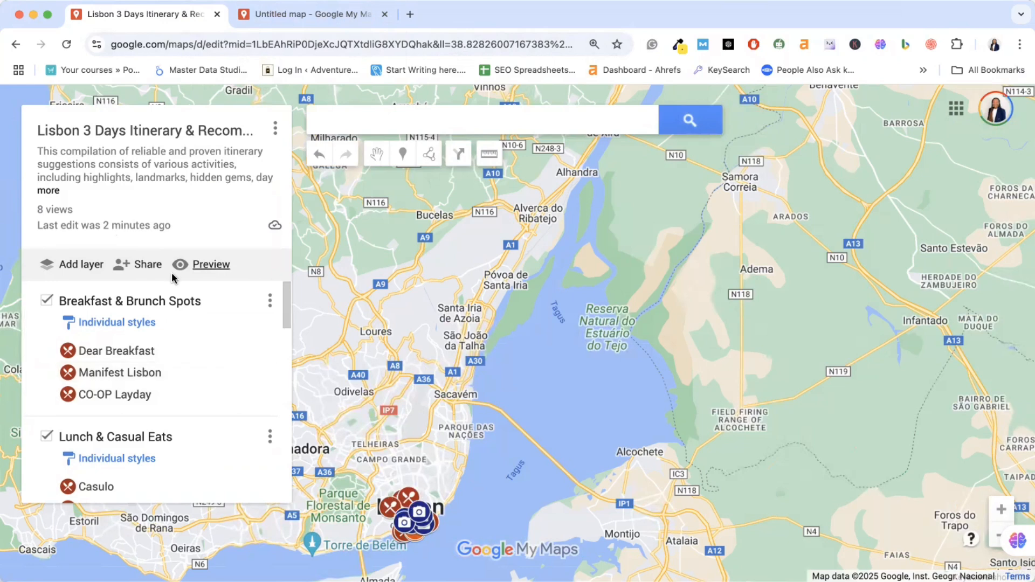
click(300, 15)
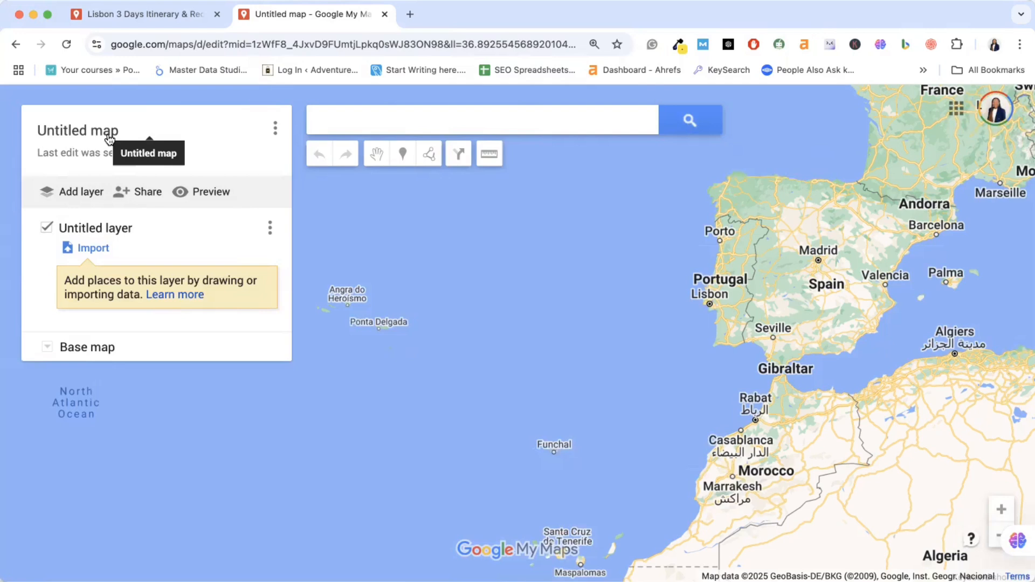
click(275, 134)
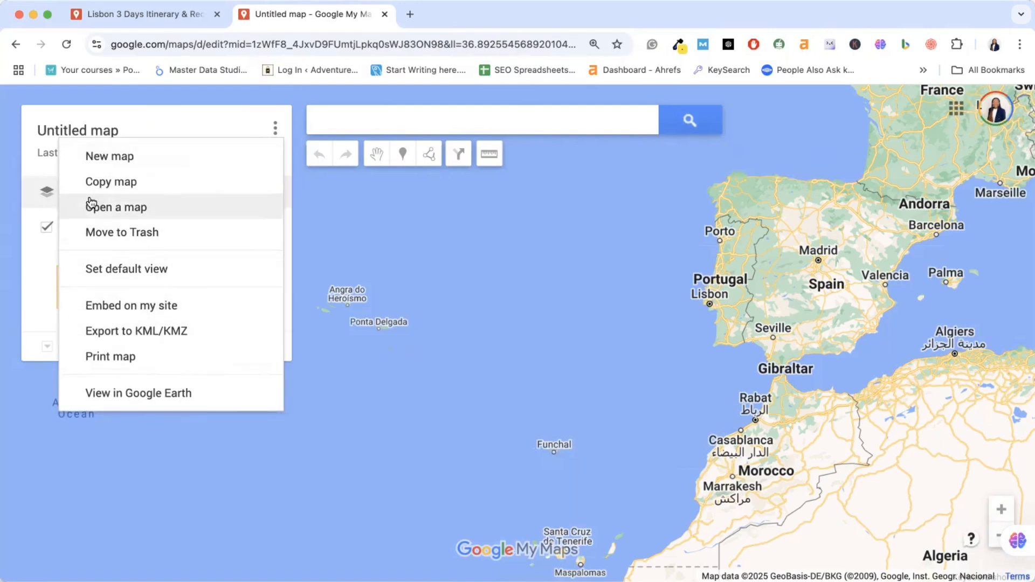
click(31, 115)
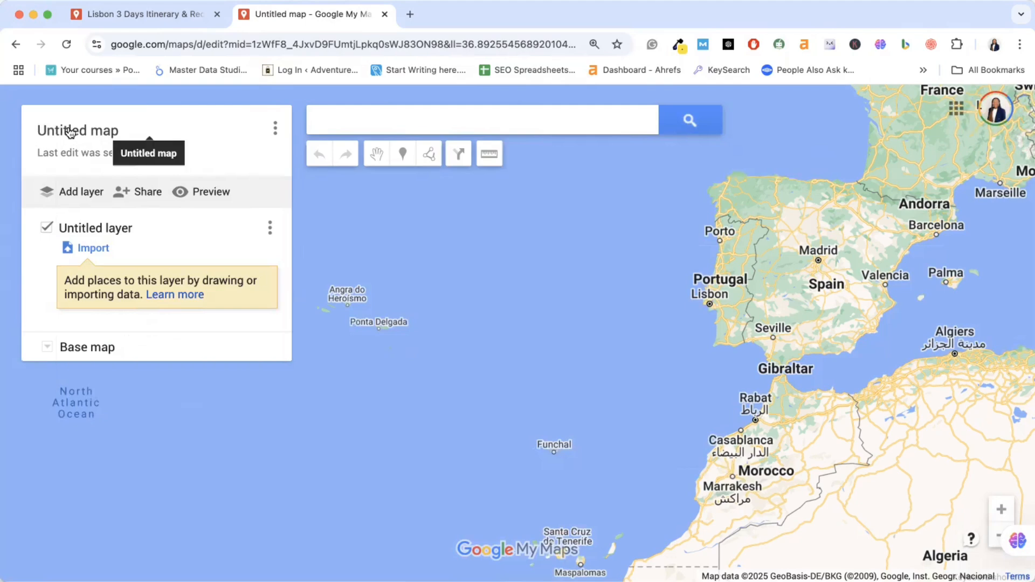
Step: Replace the untitled map's title with "Lisbon 3 Days Itinerary"
click(69, 130)
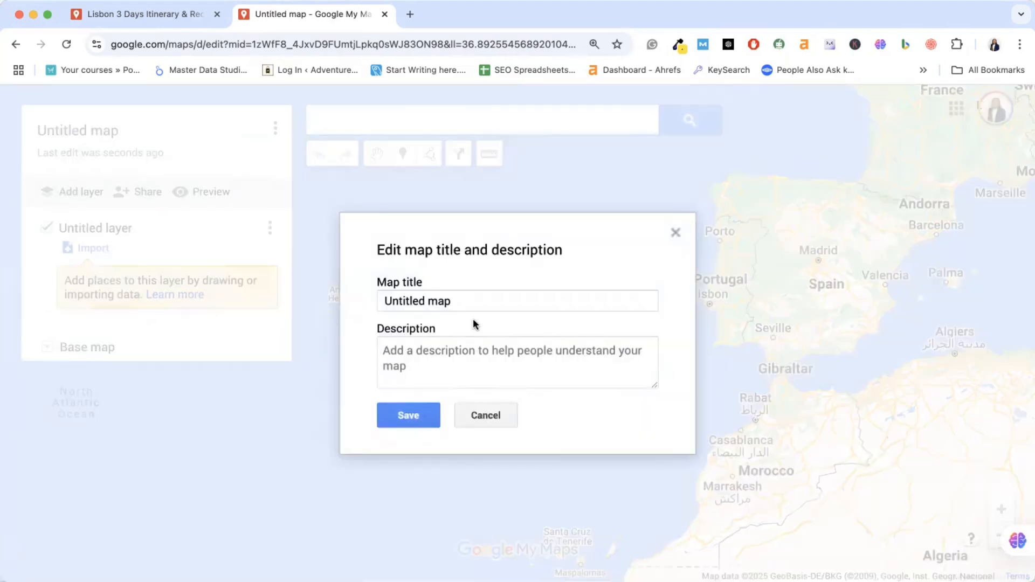
click(457, 303)
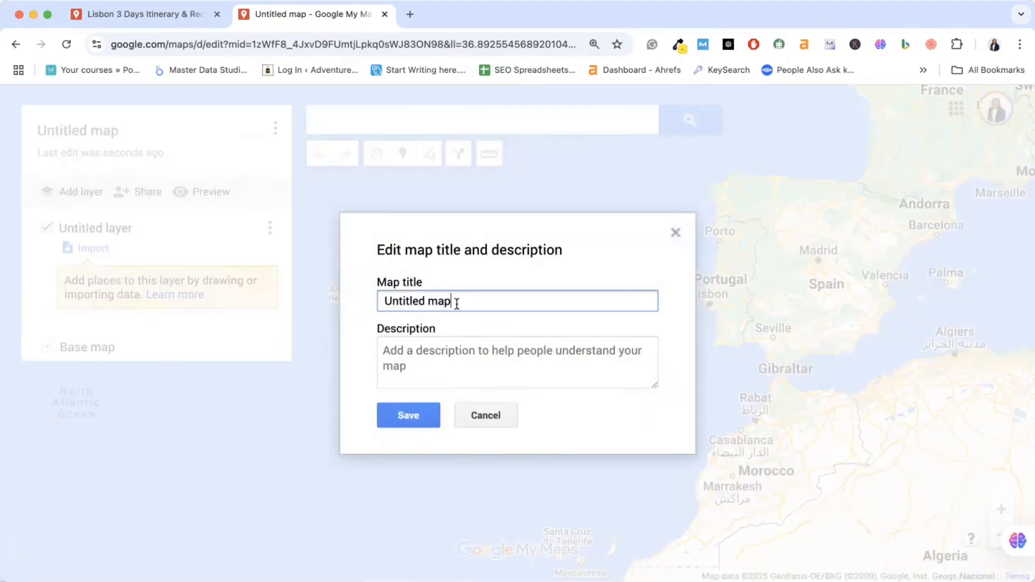
key(BackSpace)
key(BackSpace)
key(BackSpace)
key(BackSpace)
key(BackSpace)
key(BackSpace)
key(BackSpace)
key(BackSpace)
key(BackSpace)
key(BackSpace)
key(BackSpace)
key(BackSpace)
text(L)
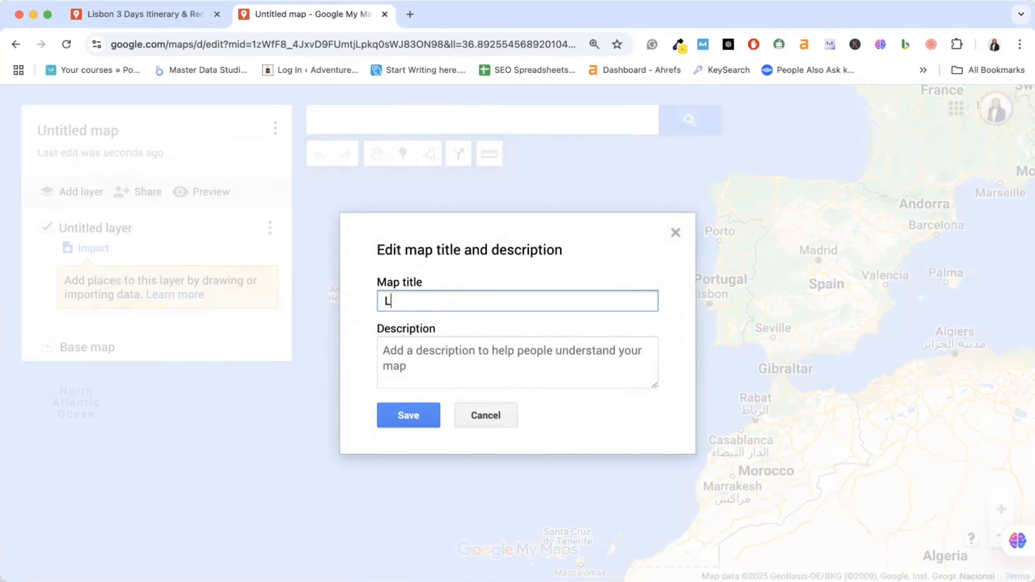
text(isbon 3 Days Itinerary)
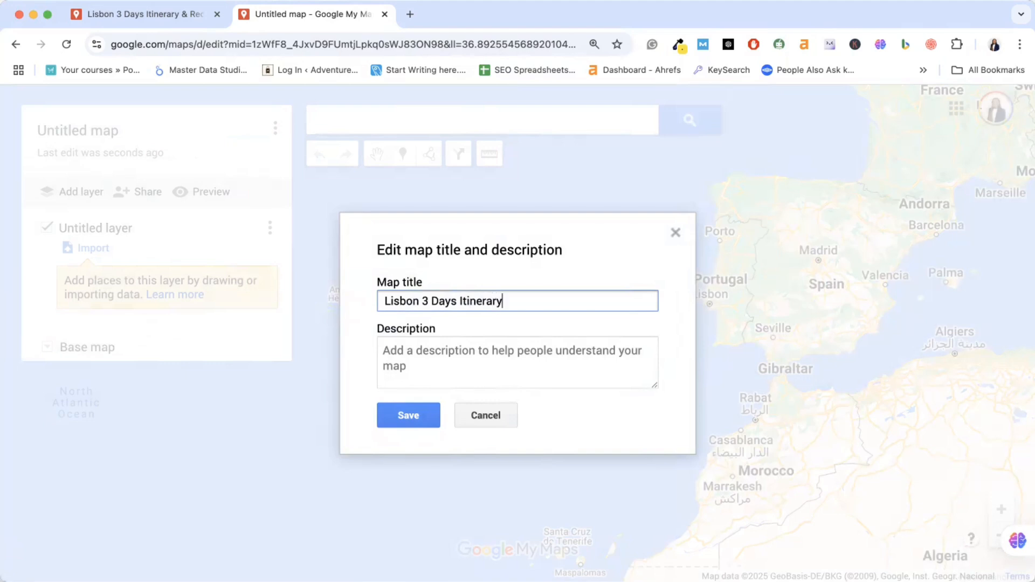
Step: Open the existing Lisbon itinerary map's title and description to consult its full text for the new map's description
click(427, 371)
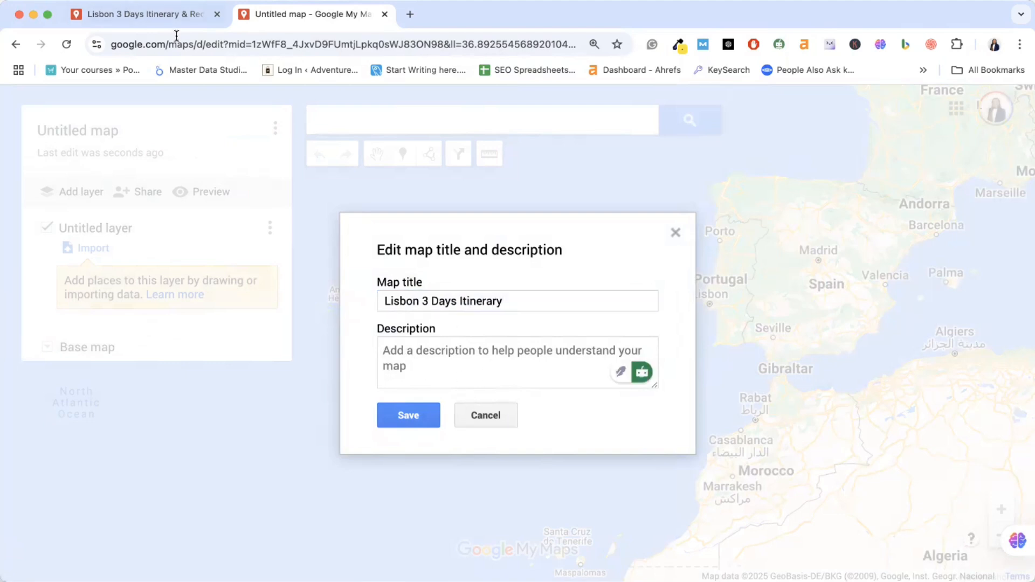
click(154, 15)
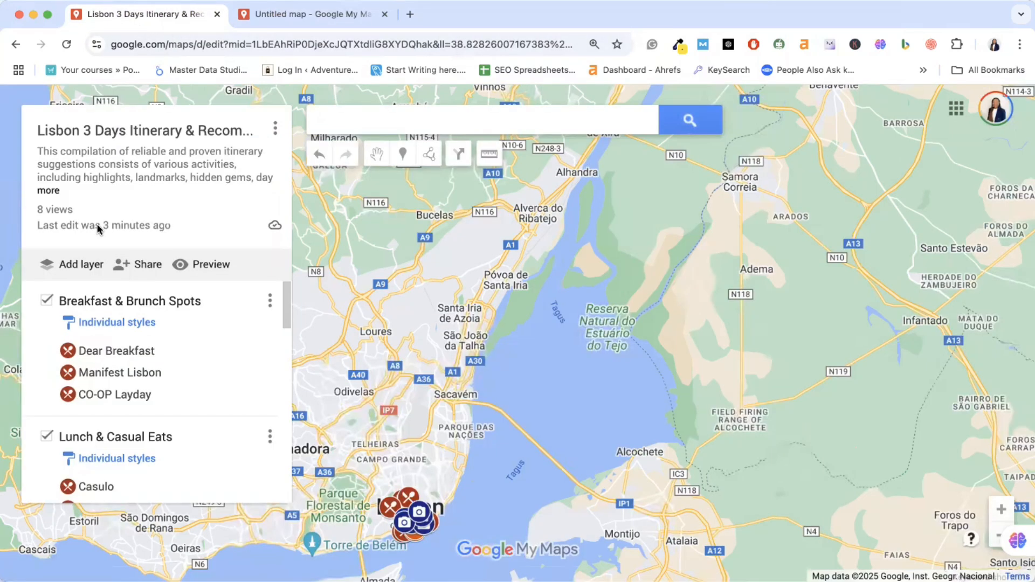
click(54, 192)
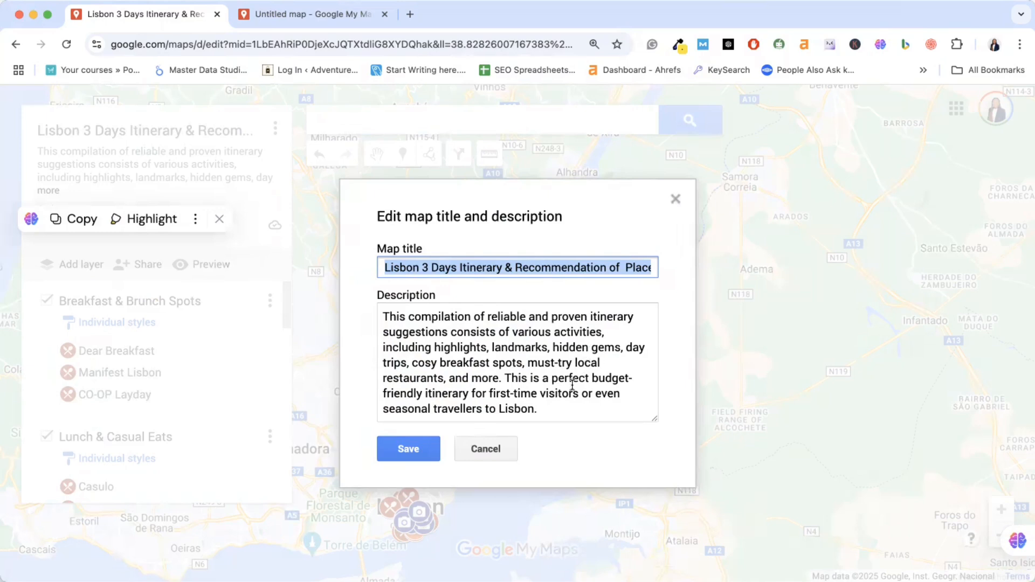
Step: Save the reference map's unchanged details, then save the new map's title with the placeholder description "gdjp]"
click(406, 449)
click(321, 17)
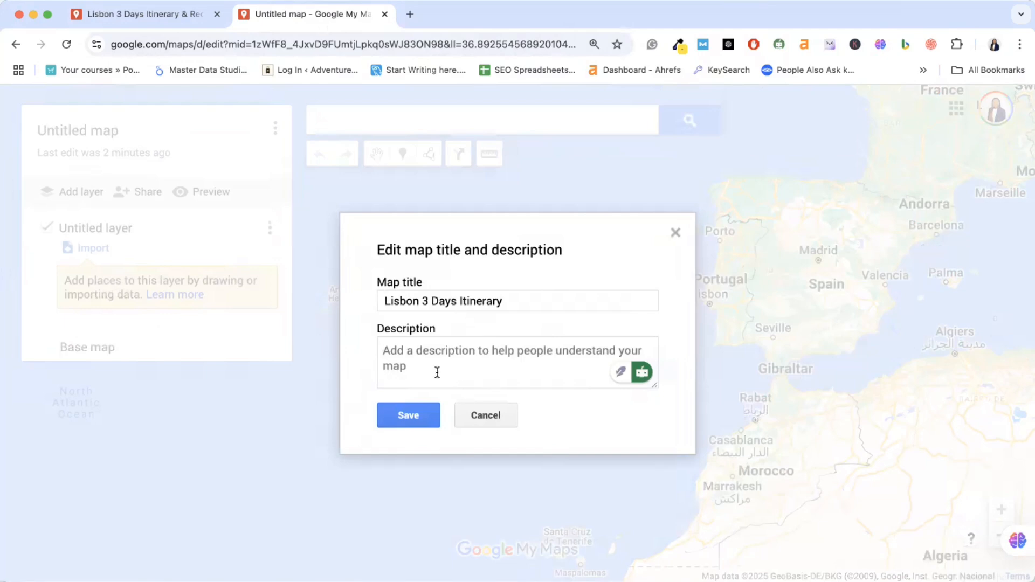
click(407, 358)
text(gdj)
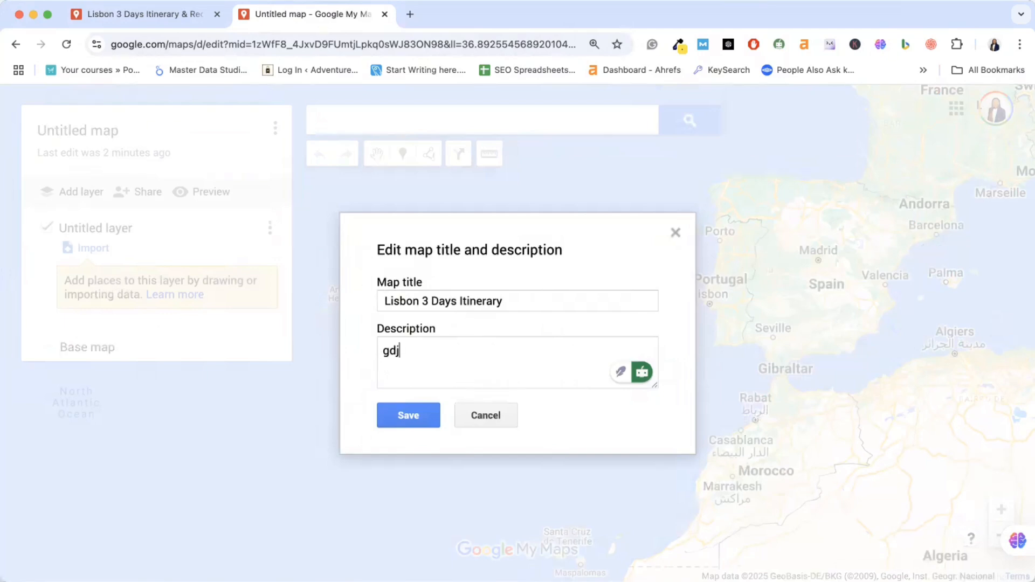
text(p])
click(412, 419)
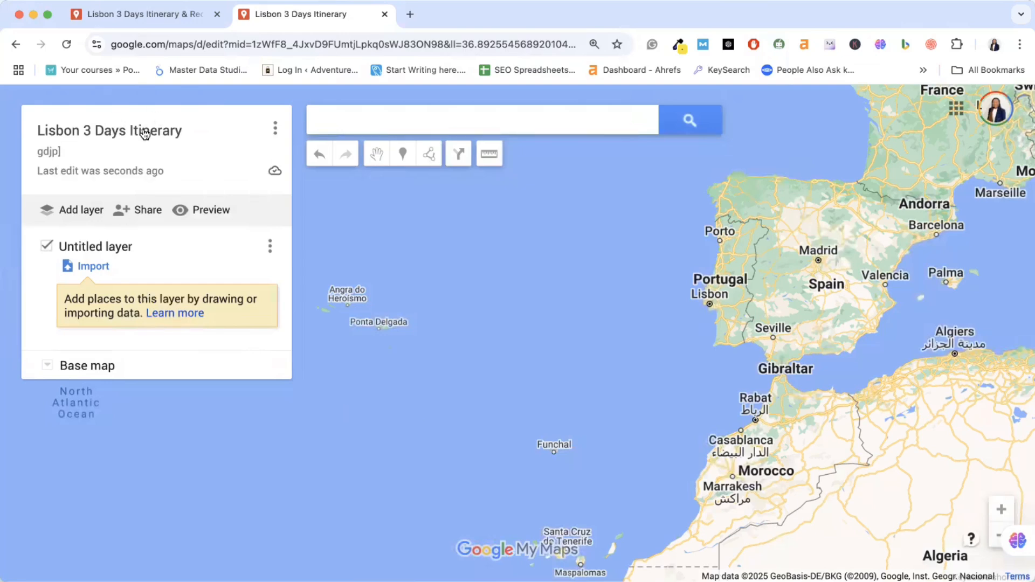
Step: Delete the placeholder description from the Lisbon 3 Days Itinerary map and save its details
click(74, 137)
click(412, 349)
drag(413, 350, 376, 349)
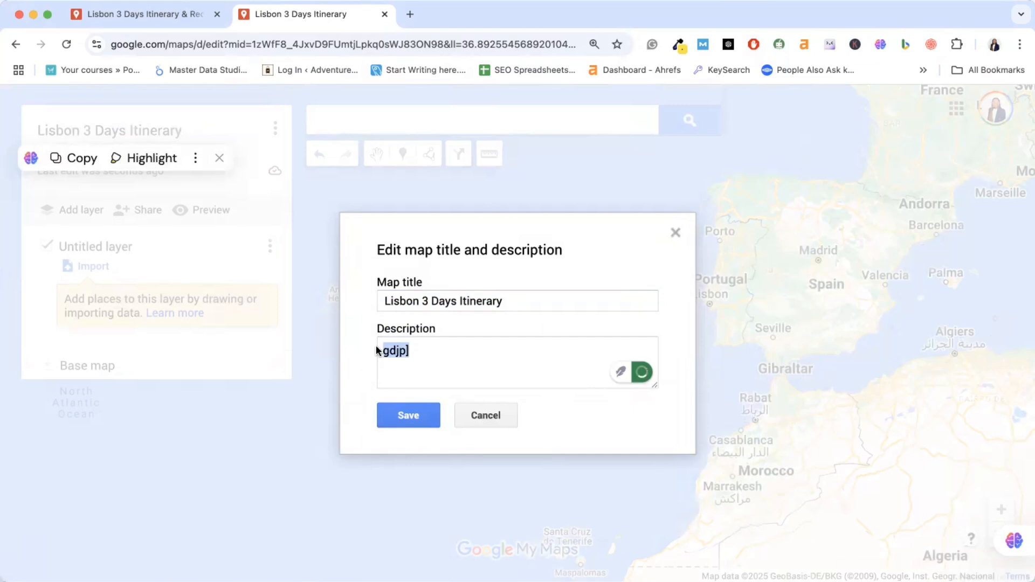
key(BackSpace)
click(411, 418)
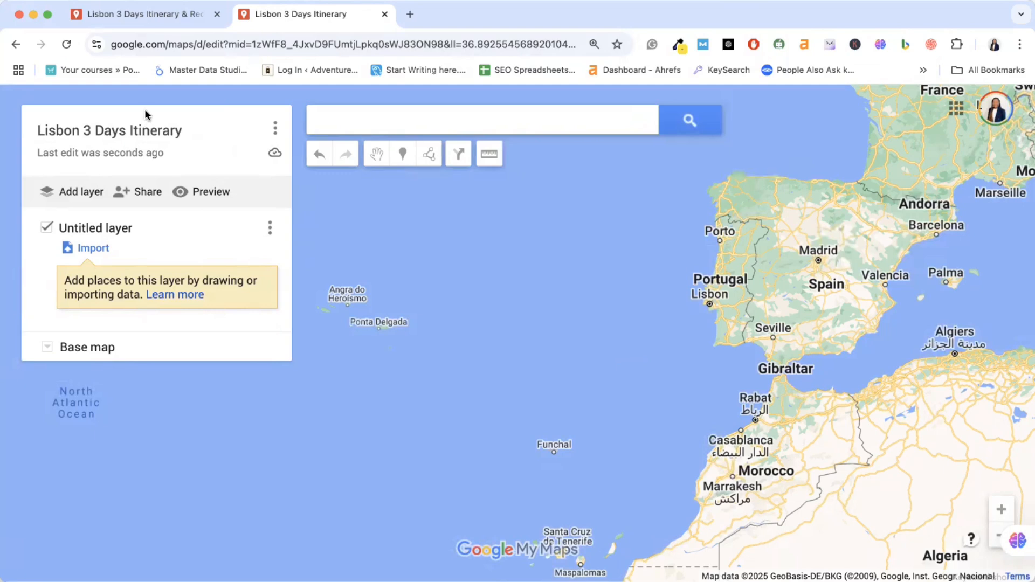
Step: Examine how the existing Lisbon itinerary map organises its places into layers by meal type and day
click(132, 14)
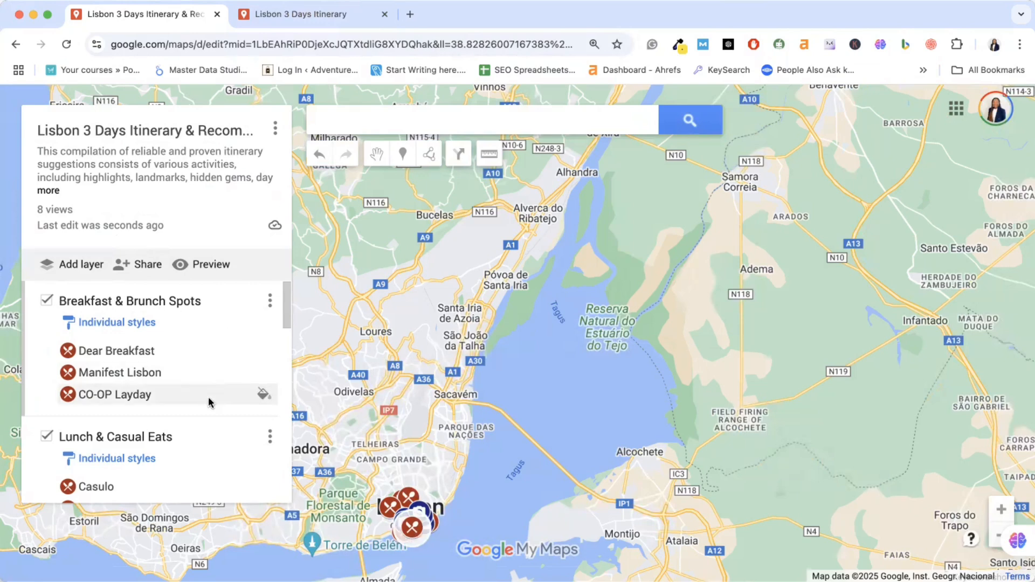
scroll(207, 400, down, 2)
scroll(207, 401, down, 10)
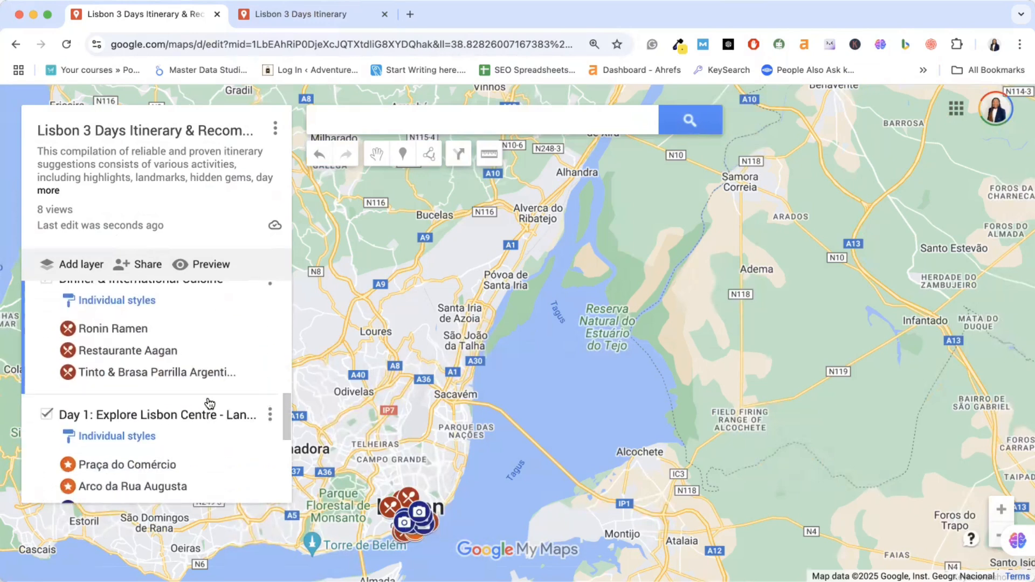
scroll(206, 401, down, 2)
scroll(206, 401, up, 10)
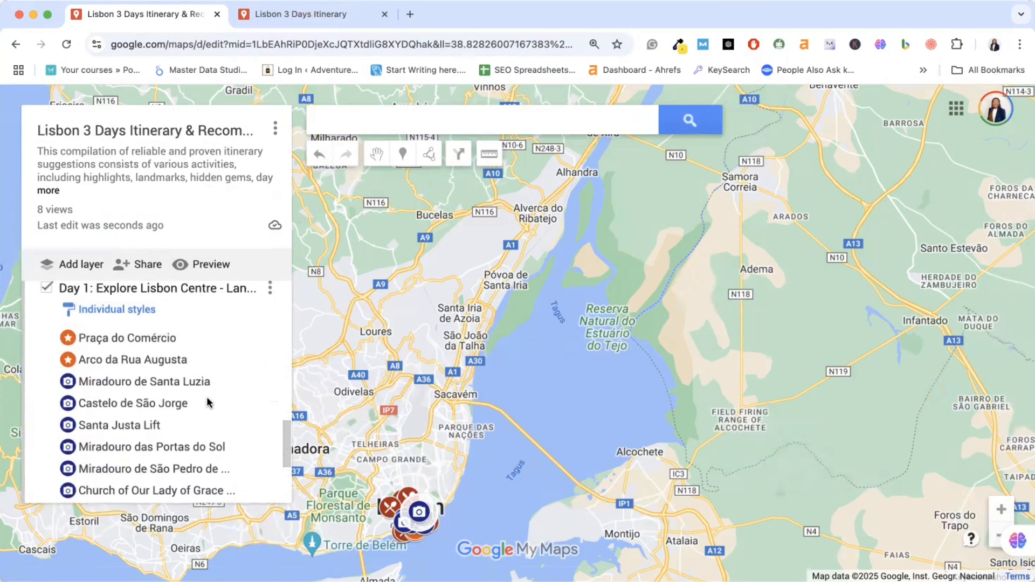
scroll(208, 403, up, 3)
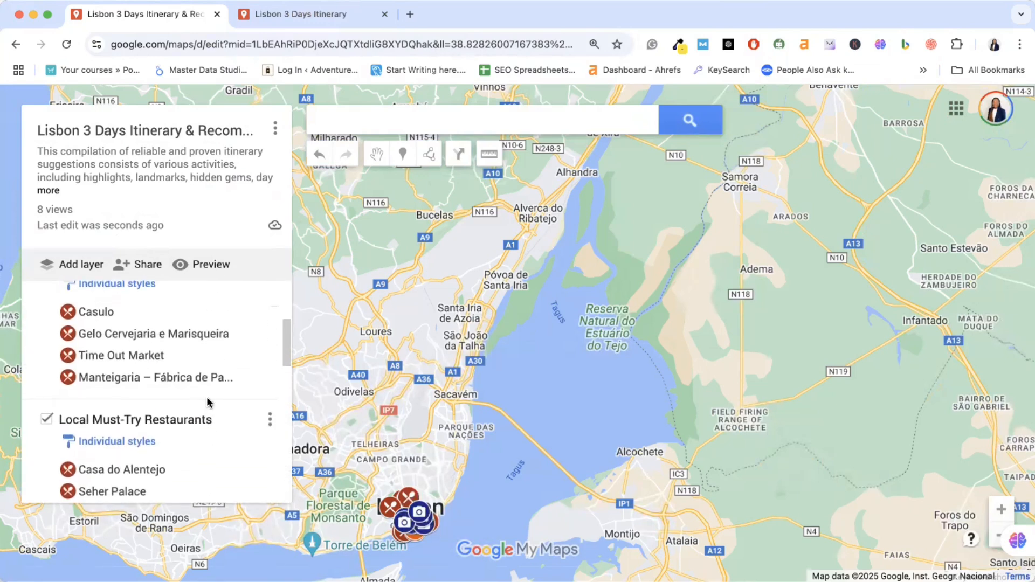
Step: Rename the new map's untitled layer to "Places to Go for breakfast", consulting the existing map's layer names
click(289, 16)
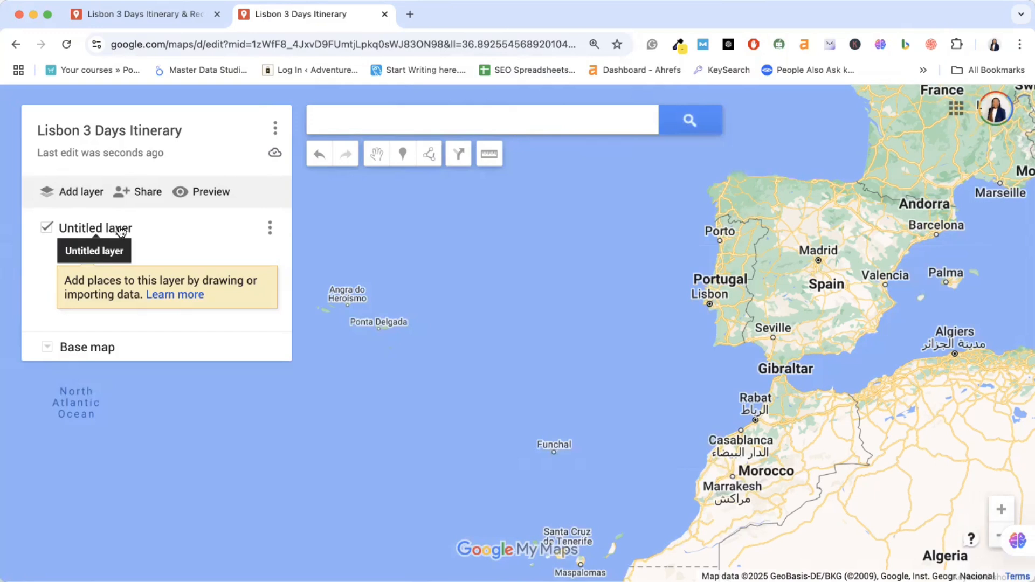
click(271, 229)
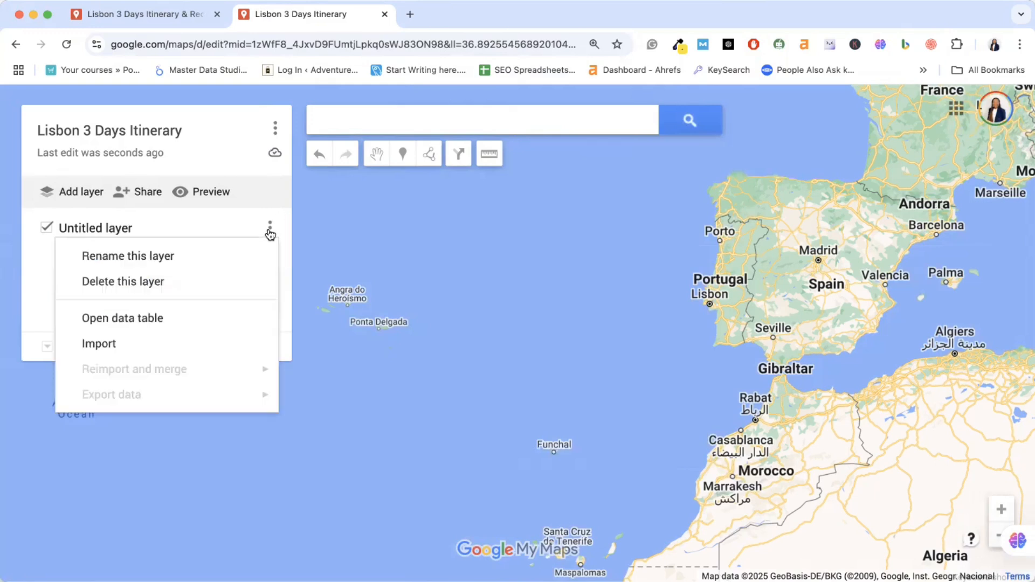
click(194, 257)
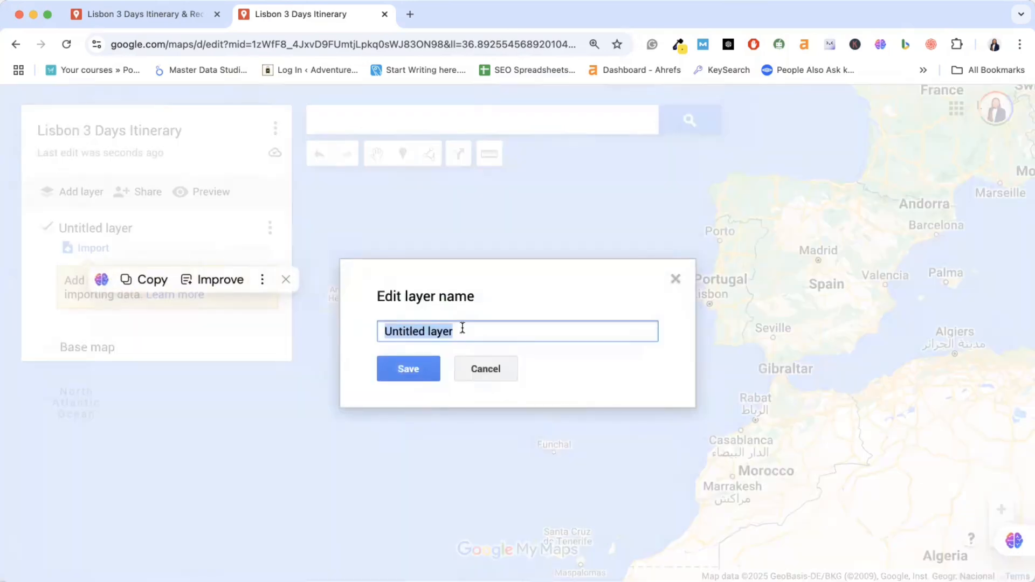
click(140, 15)
scroll(134, 347, up, 2)
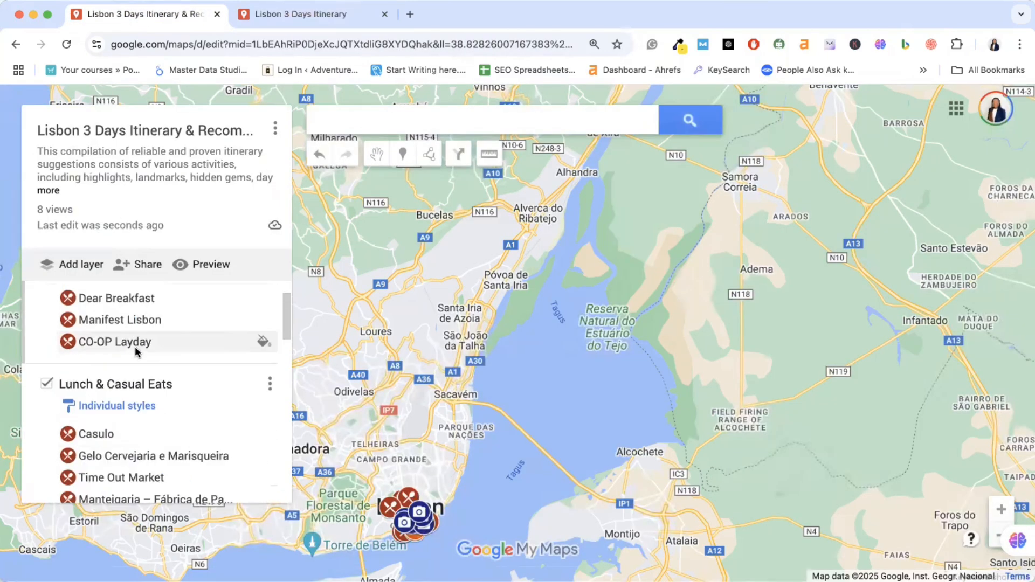
scroll(135, 347, up, 2)
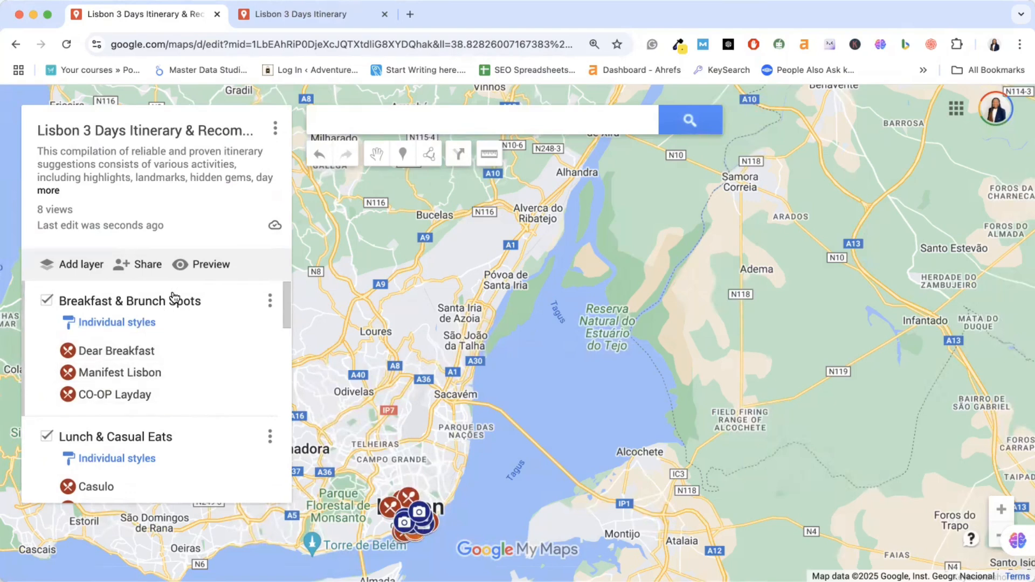
click(305, 15)
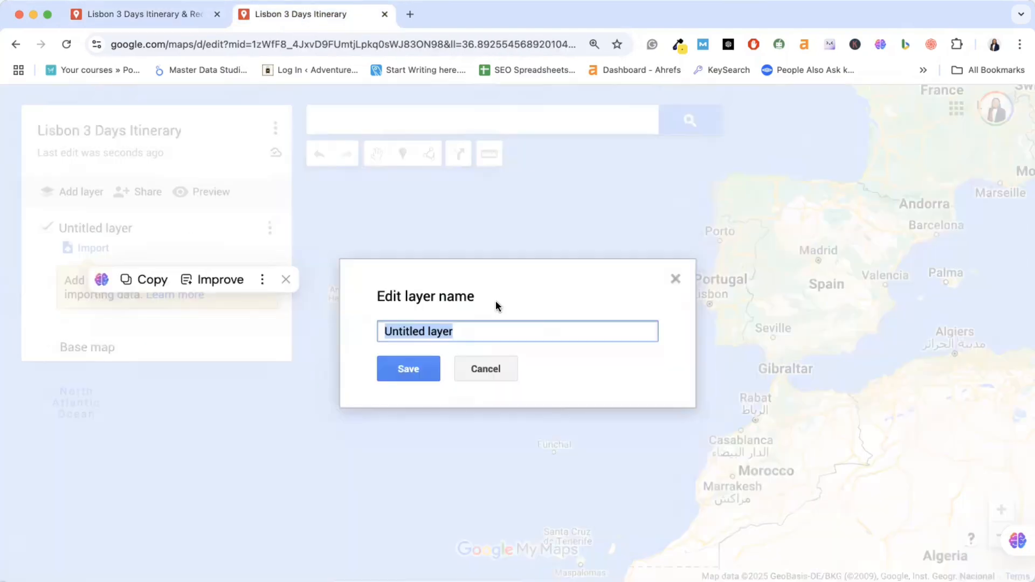
key(BackSpace)
text(B)
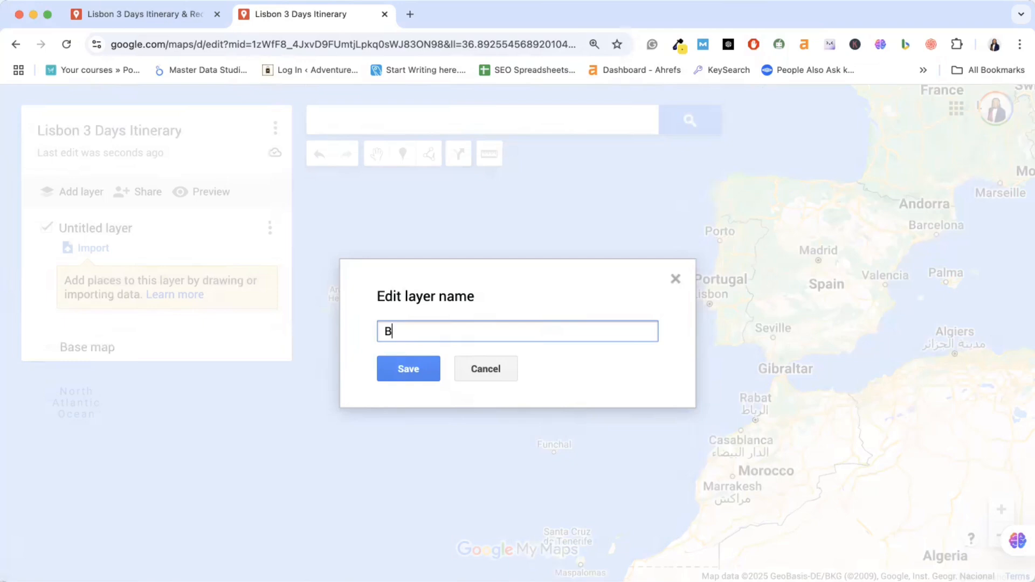
key(BackSpace)
text(Places to Go for)
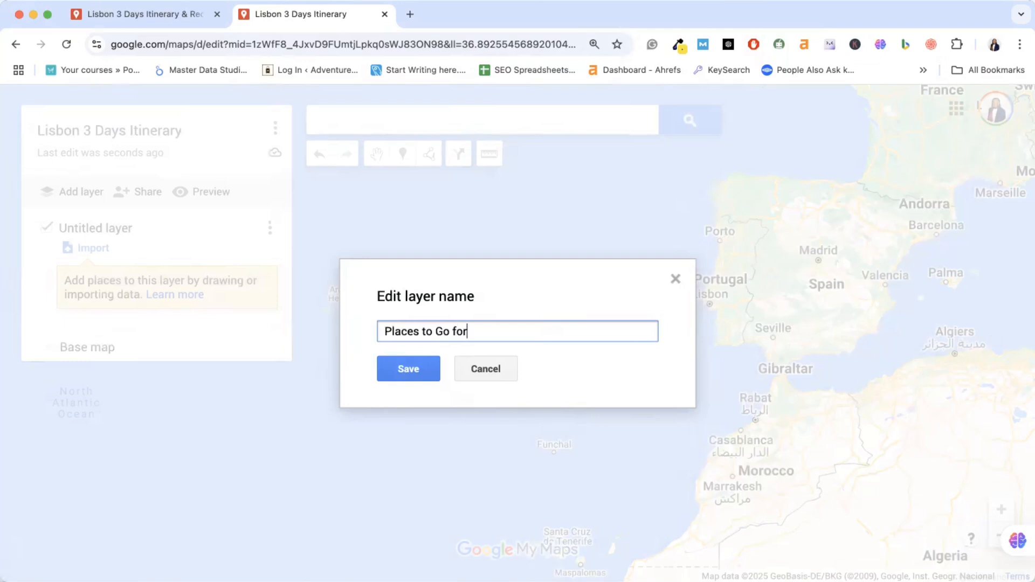
text( breakfast)
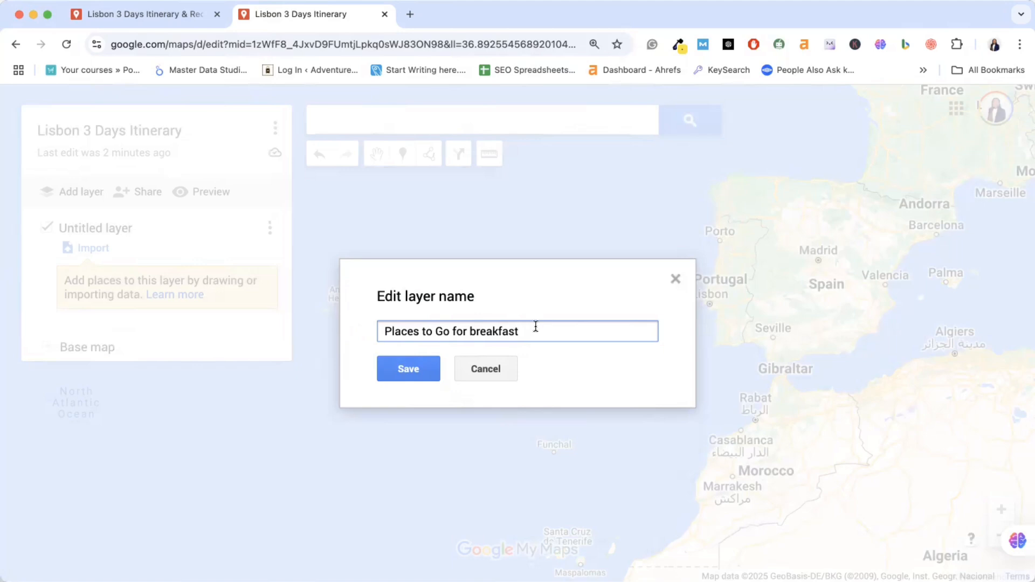
click(423, 370)
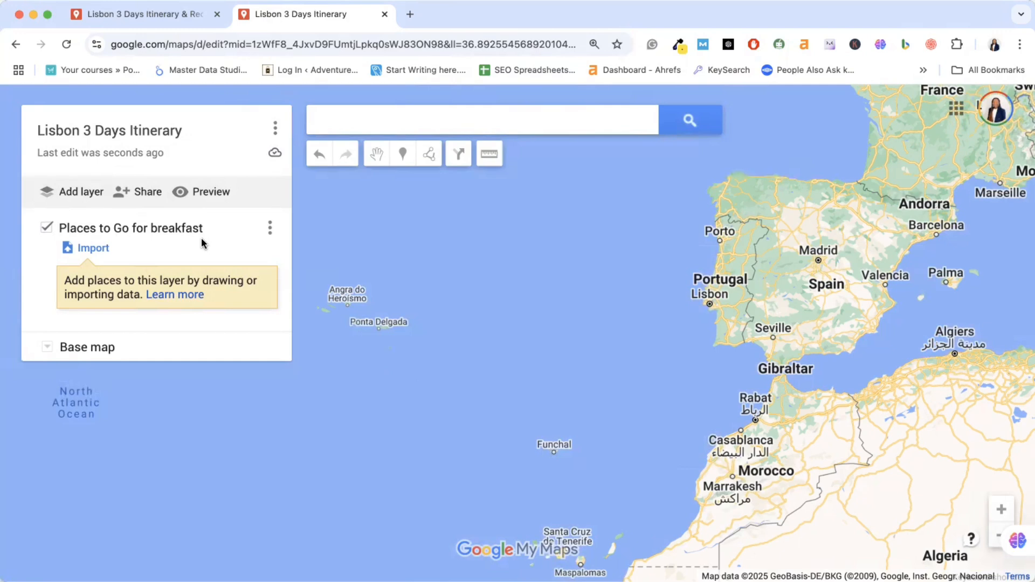
Step: Add a second layer to the new itinerary map and name it "Transport"
click(81, 193)
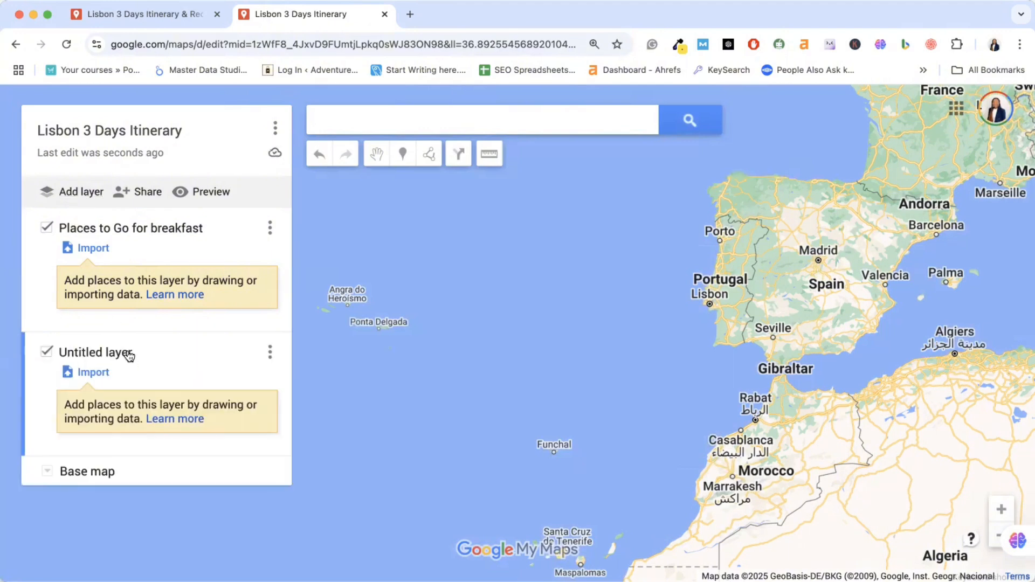
click(270, 353)
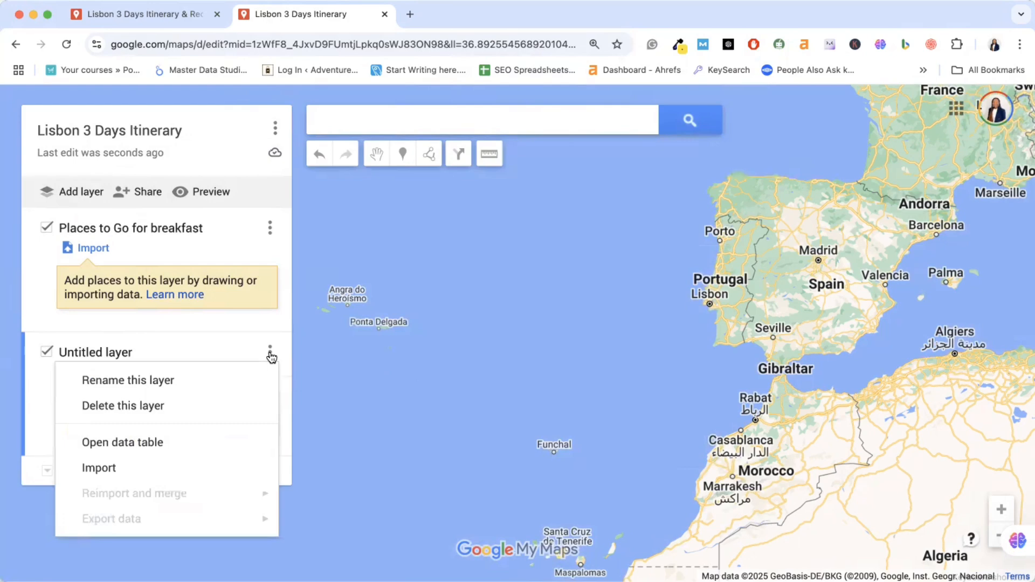
click(181, 384)
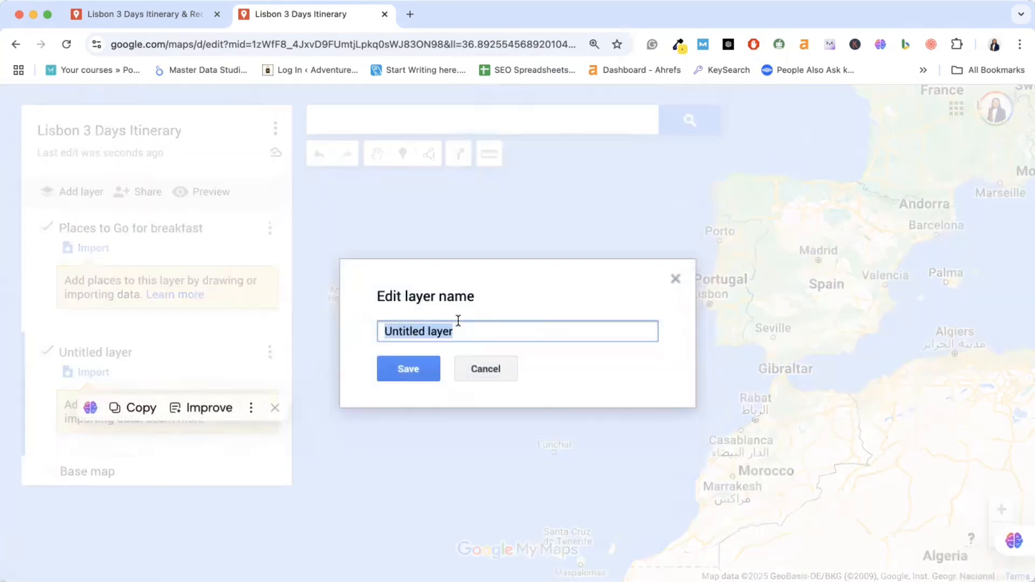
key(BackSpace)
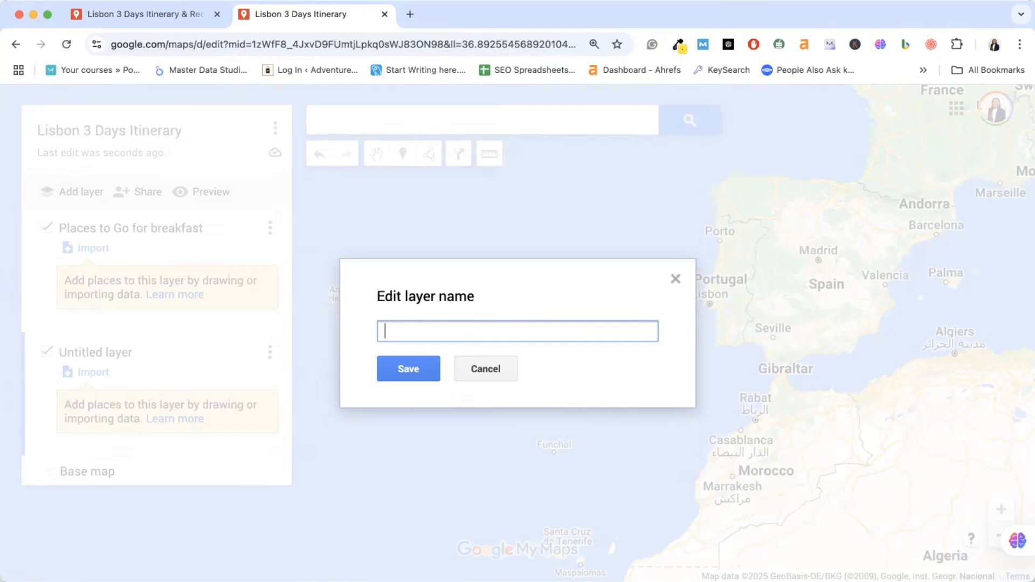
text(Transport)
click(403, 370)
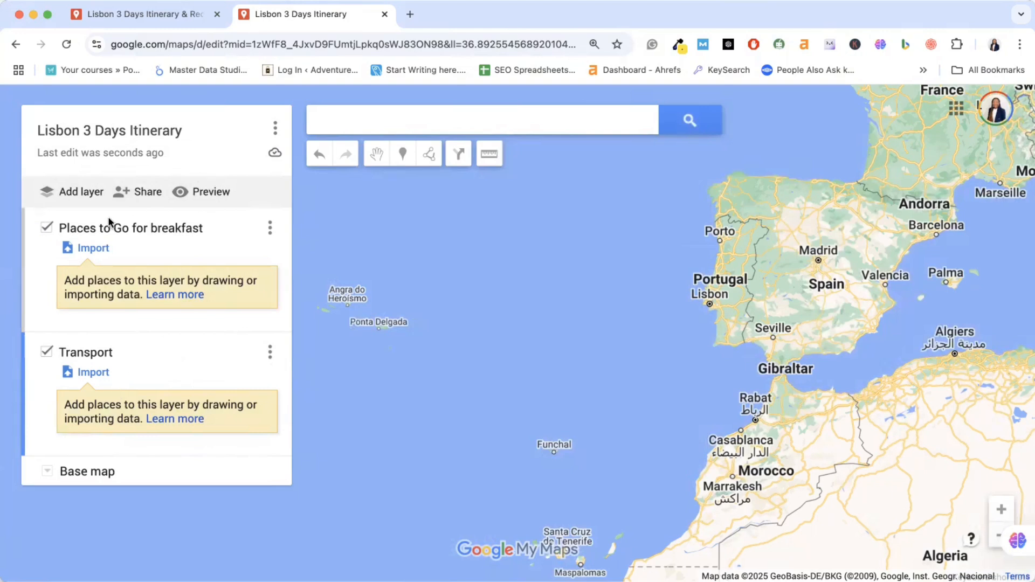
Step: Add a third layer below Transport and name it "Hotel"
click(104, 196)
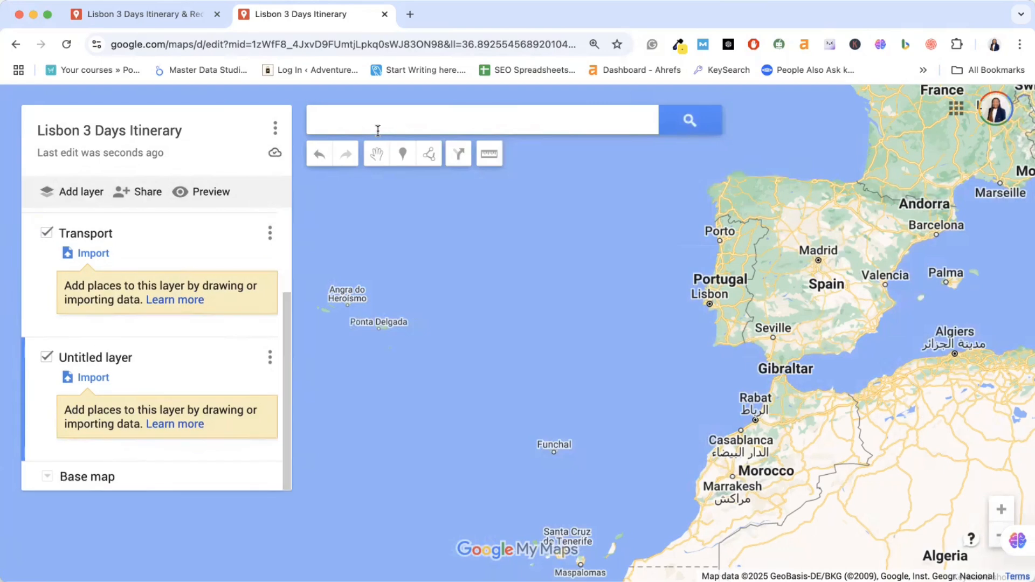
click(270, 357)
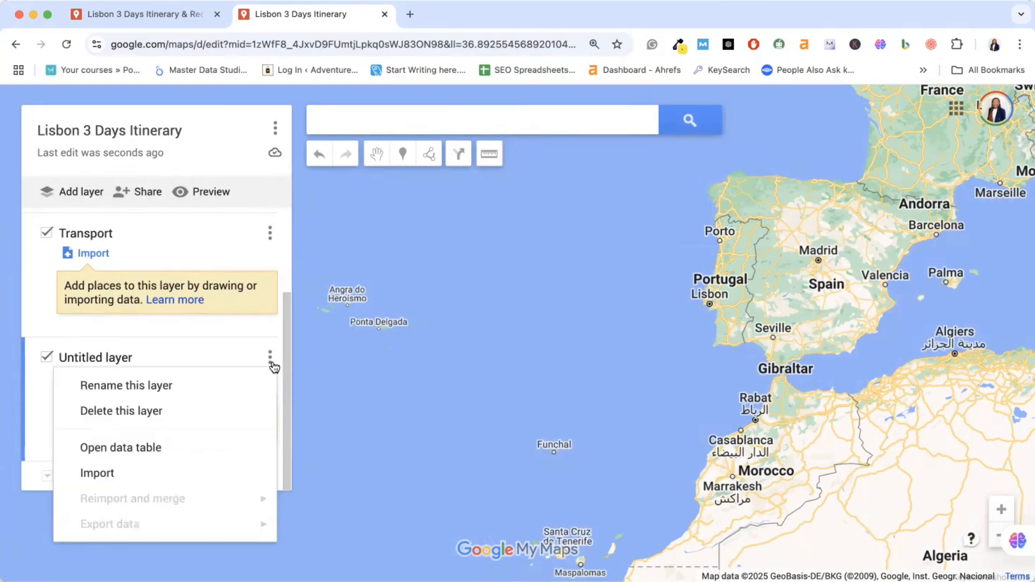
click(183, 389)
key(BackSpace)
text(H)
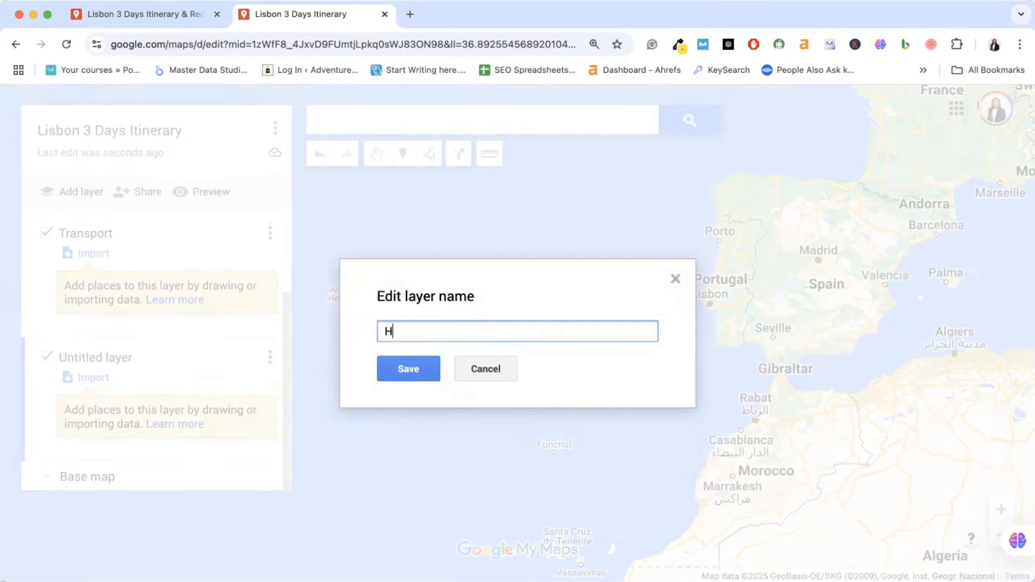
text(otel)
click(392, 369)
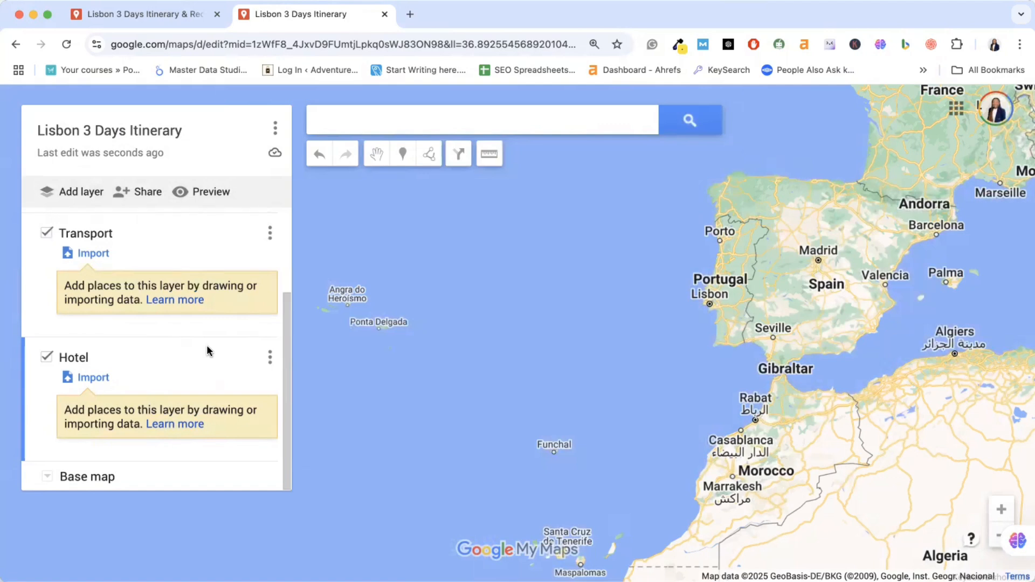
Step: Add a fourth layer below Hotel and name it "Places to visit in Lisbon"
scroll(207, 351, up, 3)
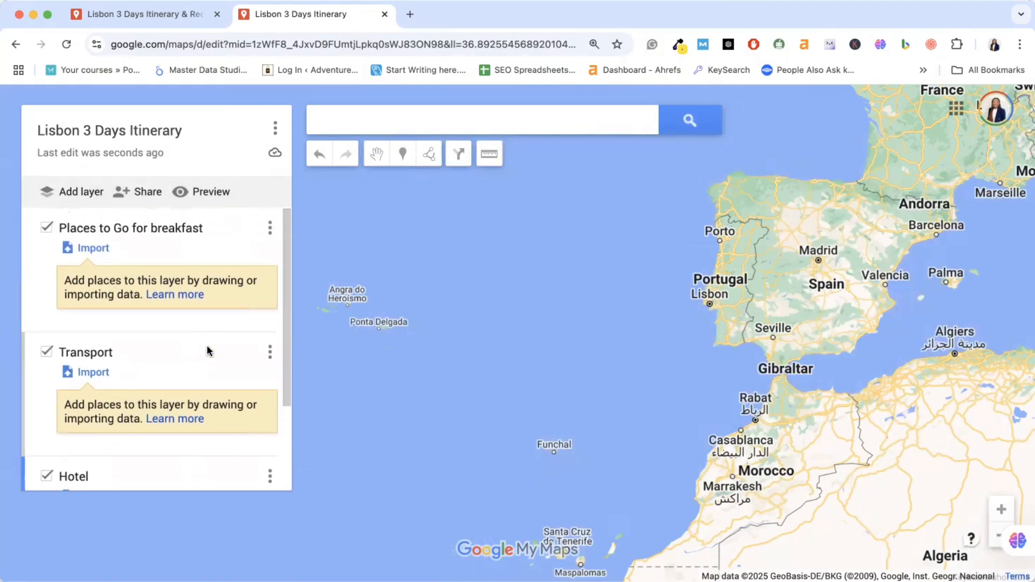
scroll(203, 338, down, 1)
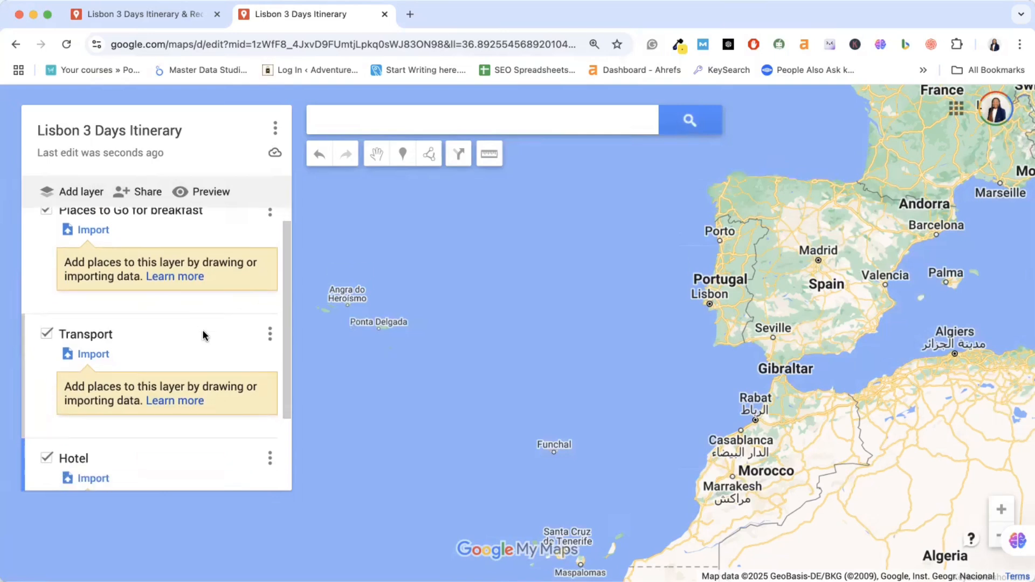
click(77, 193)
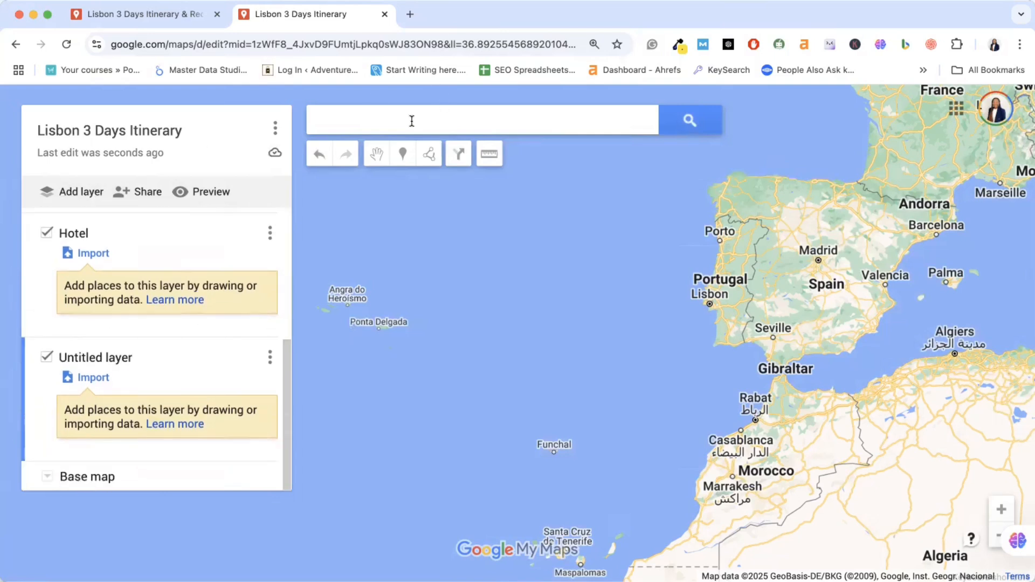
click(270, 357)
click(188, 388)
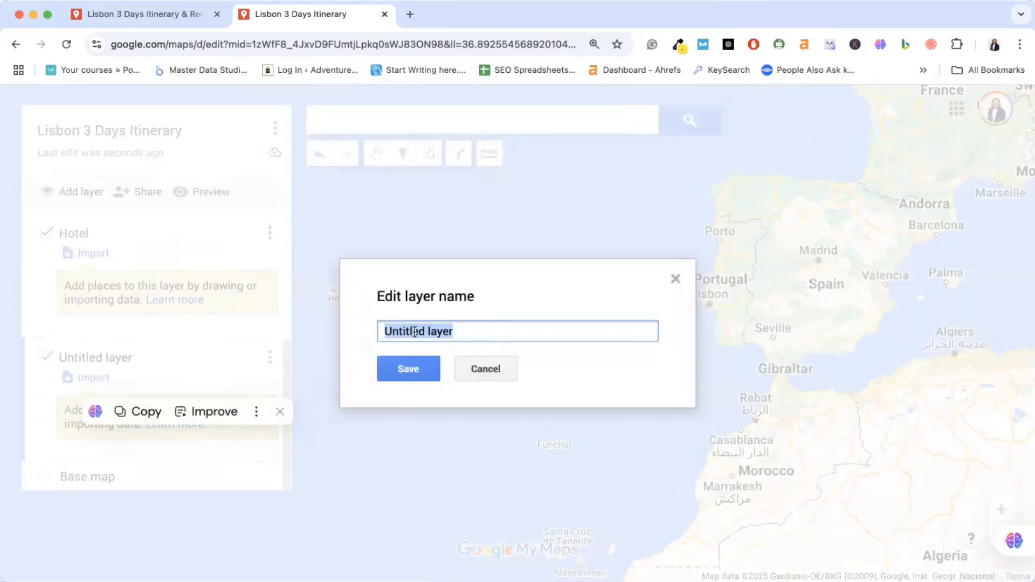
key(BackSpace)
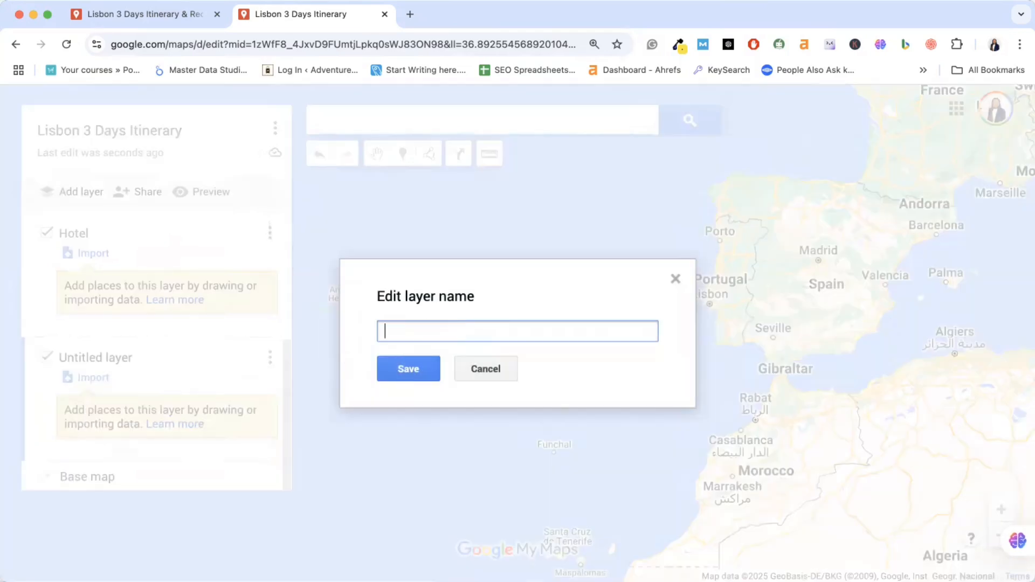
text(Places to visit in Li)
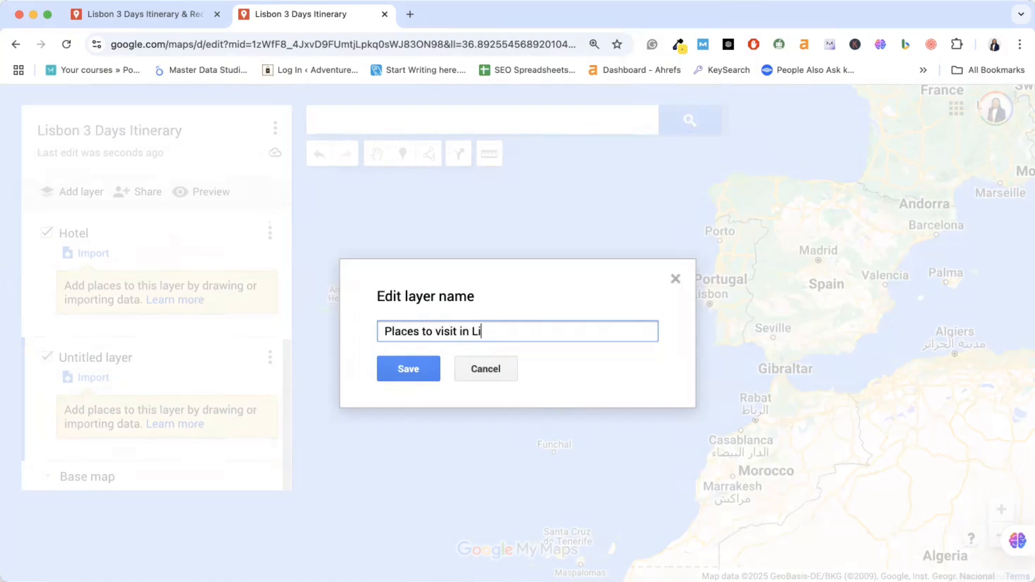
text(sbon)
click(413, 371)
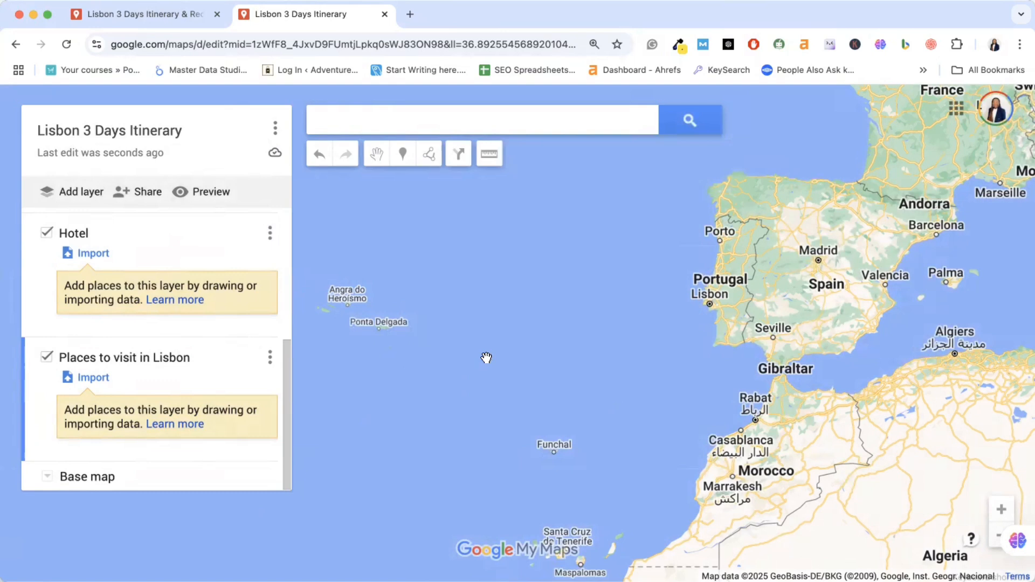
Step: Search for Lisbon and add it as a place to the "Places to visit in Lisbon" layer
click(413, 121)
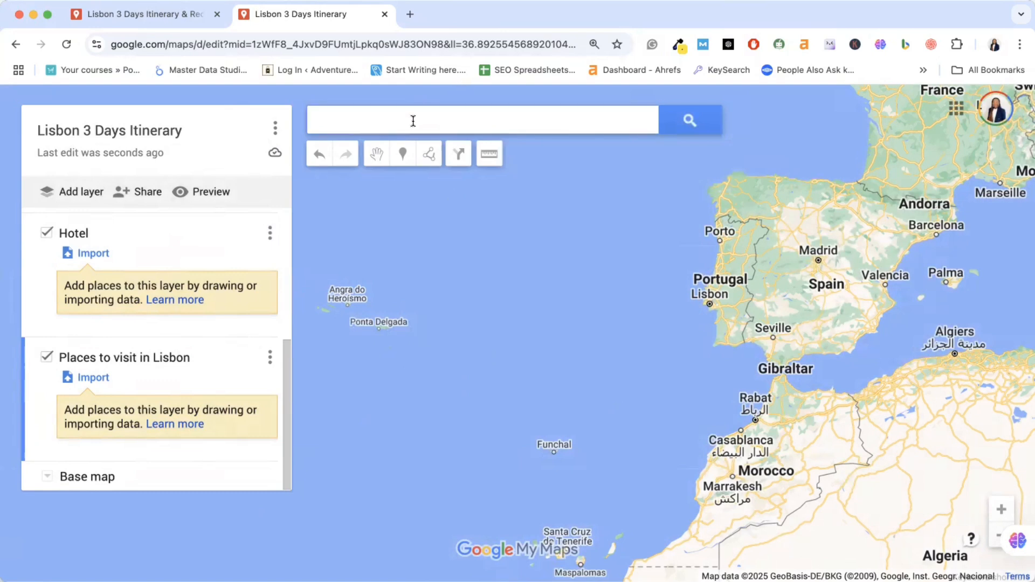
text(Lis)
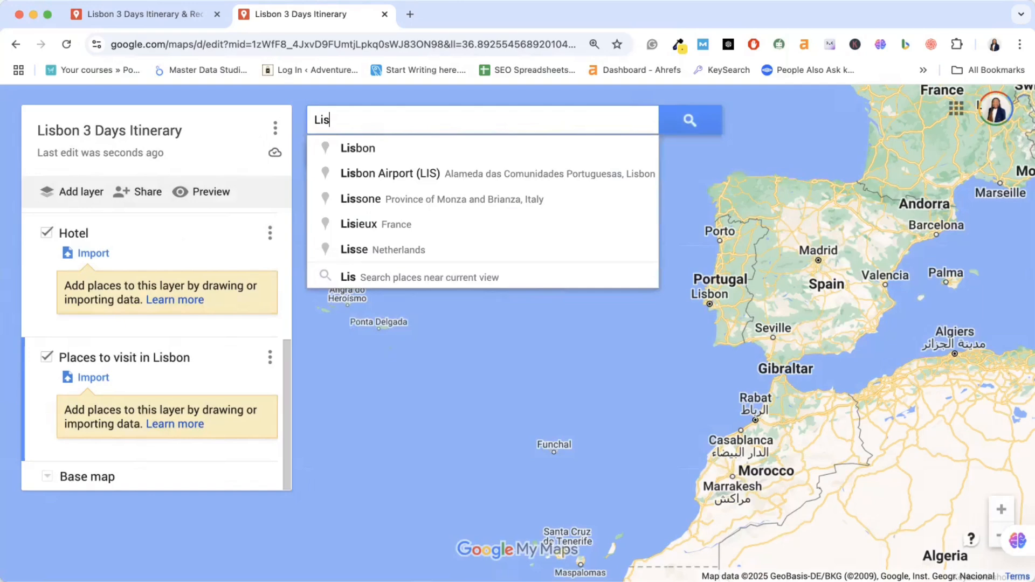
click(416, 150)
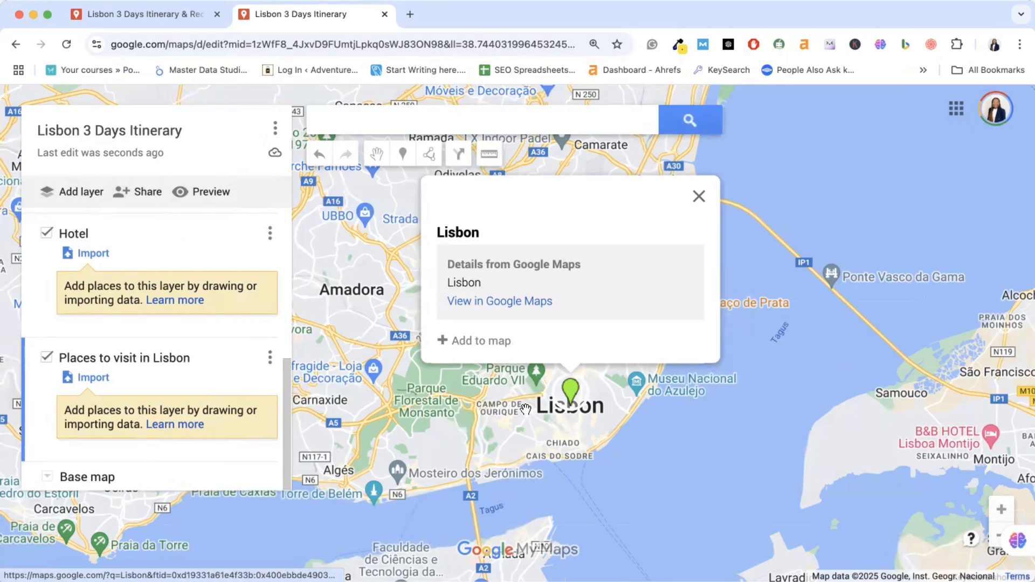
click(493, 340)
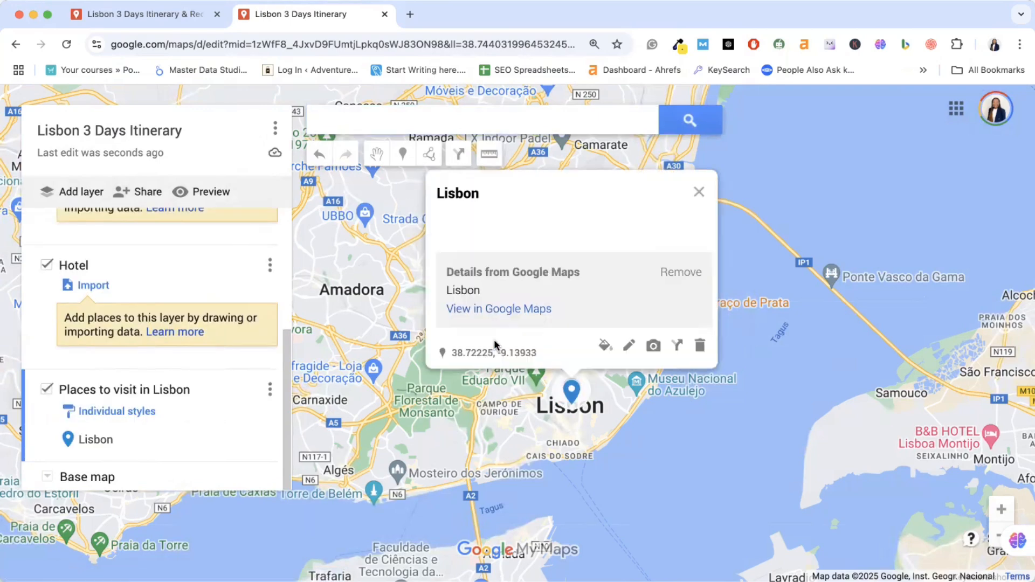
Step: Review the layer list and delete the Lisbon place from the "Places to visit in Lisbon" layer
scroll(86, 278, up, 5)
scroll(116, 280, down, 4)
scroll(116, 279, up, 4)
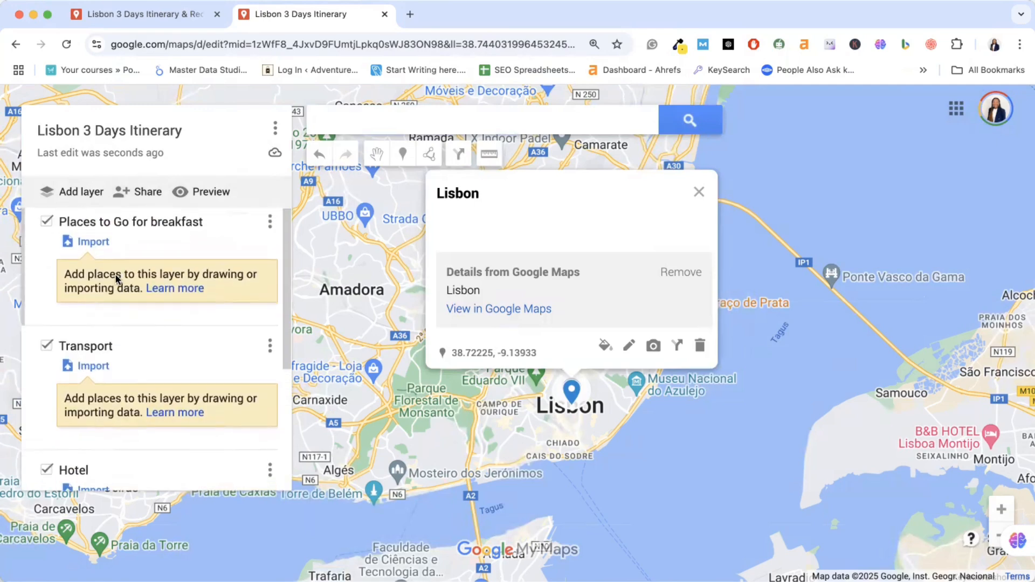
scroll(115, 279, down, 4)
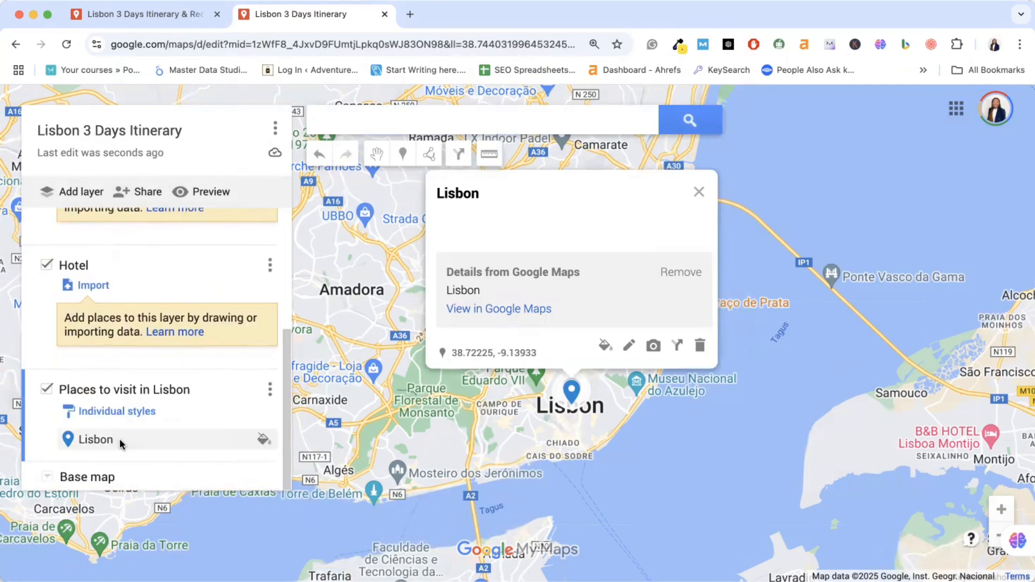
click(700, 346)
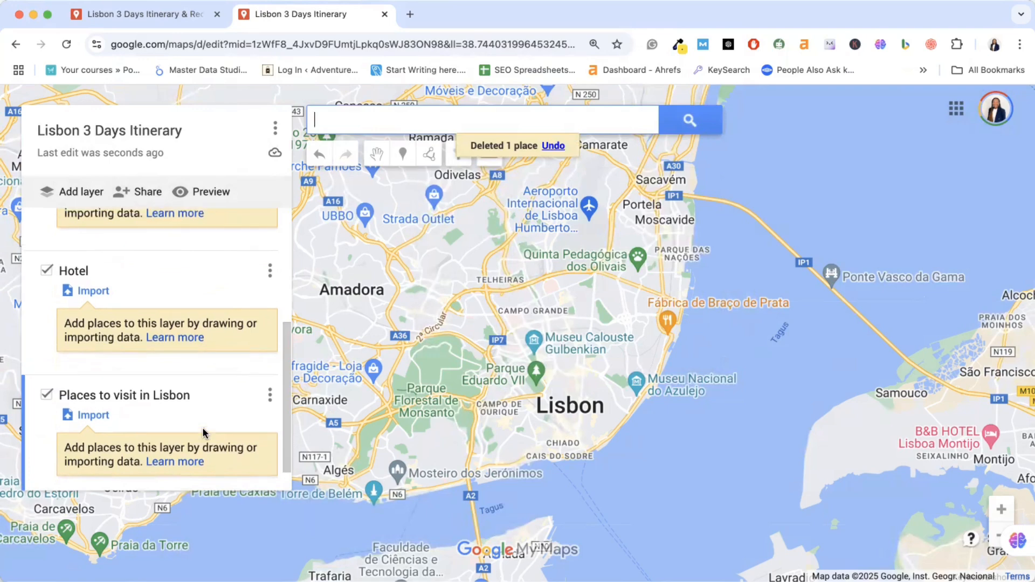
scroll(202, 427, up, 4)
click(380, 120)
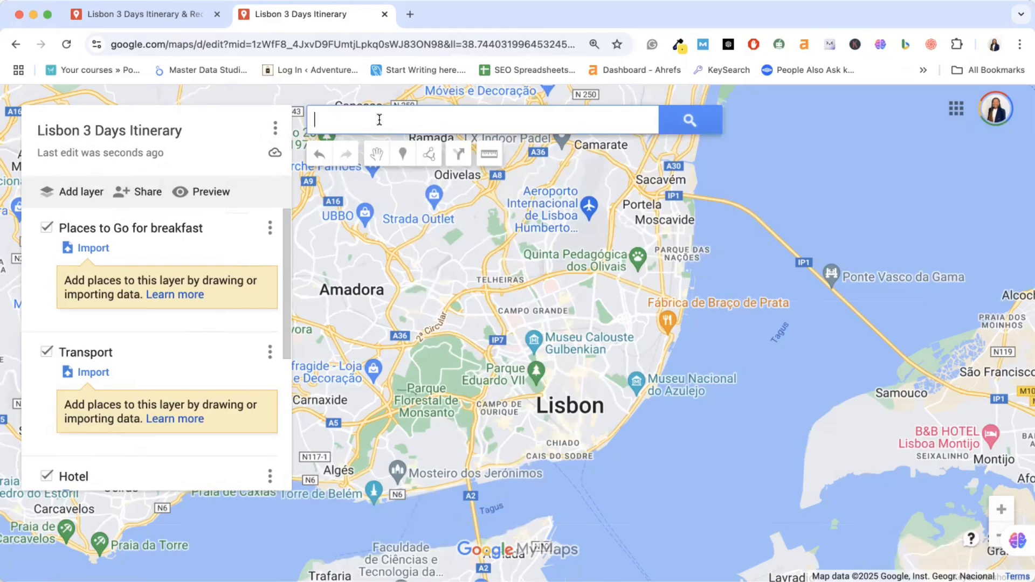
text(or)
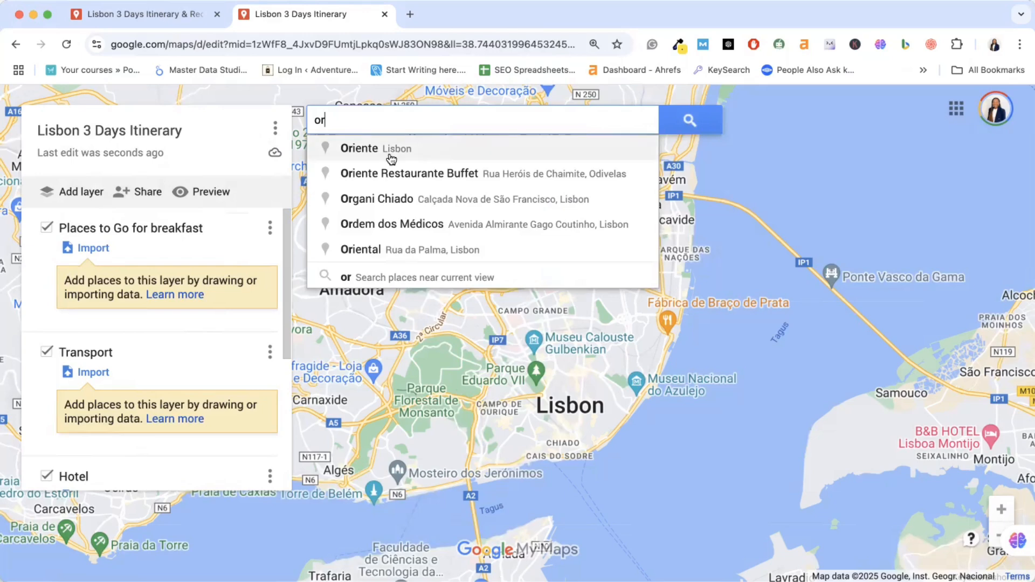
click(388, 159)
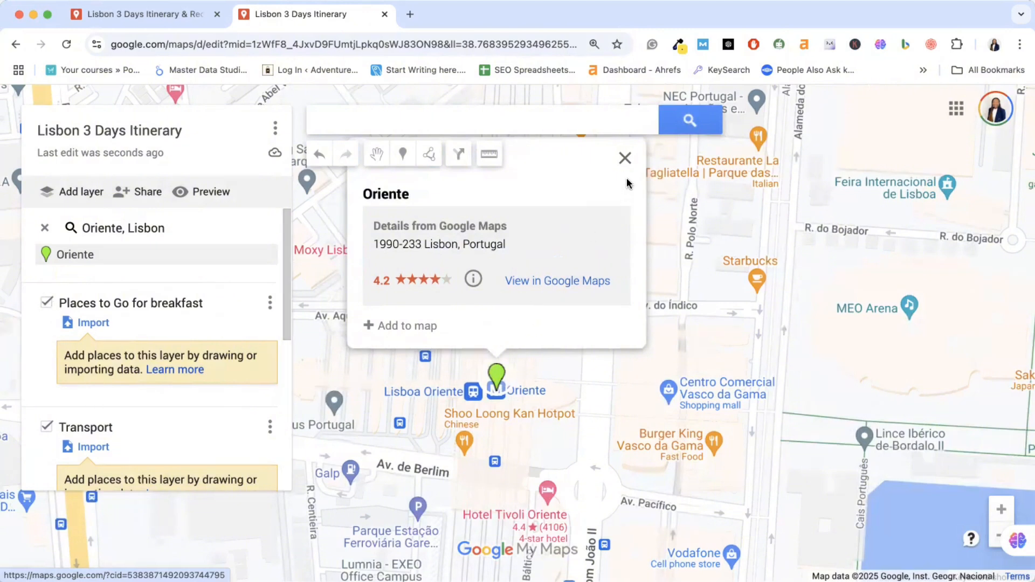
click(625, 161)
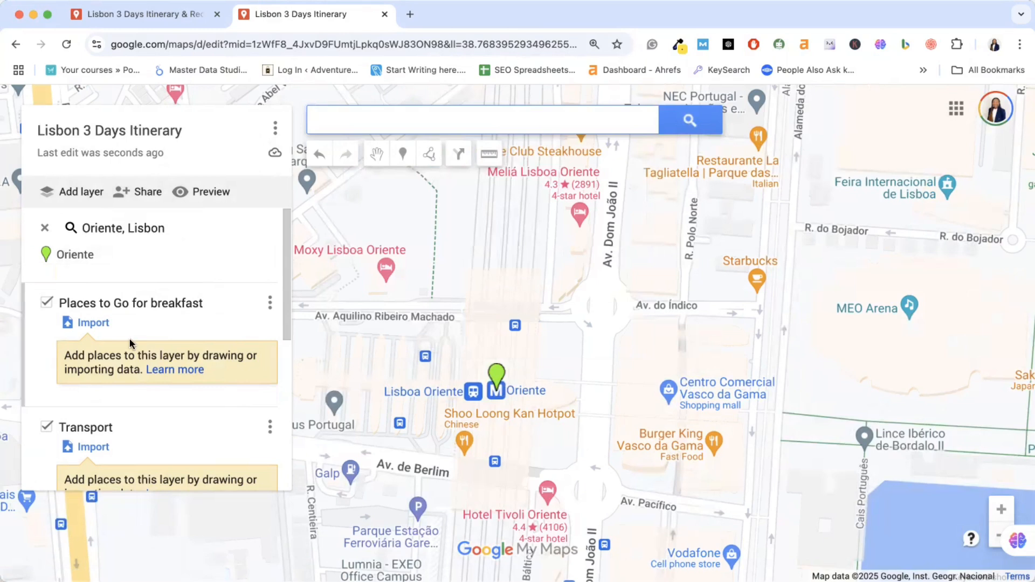
click(45, 231)
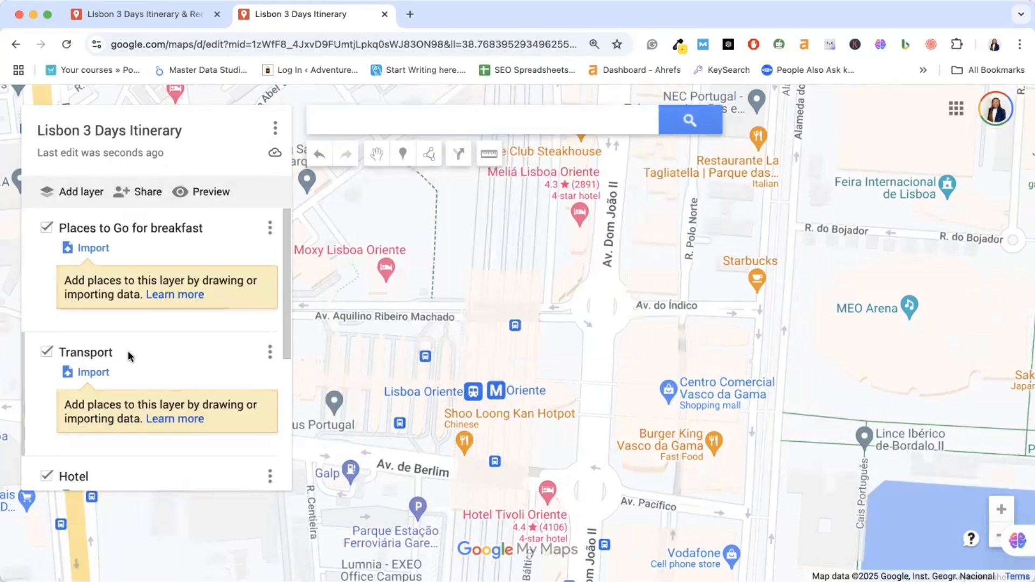
Step: Hide the "Places to Go for breakfast", "Hotel" and "Places to visit in Lisbon" layers, keeping Transport as the visible, active layer
click(48, 228)
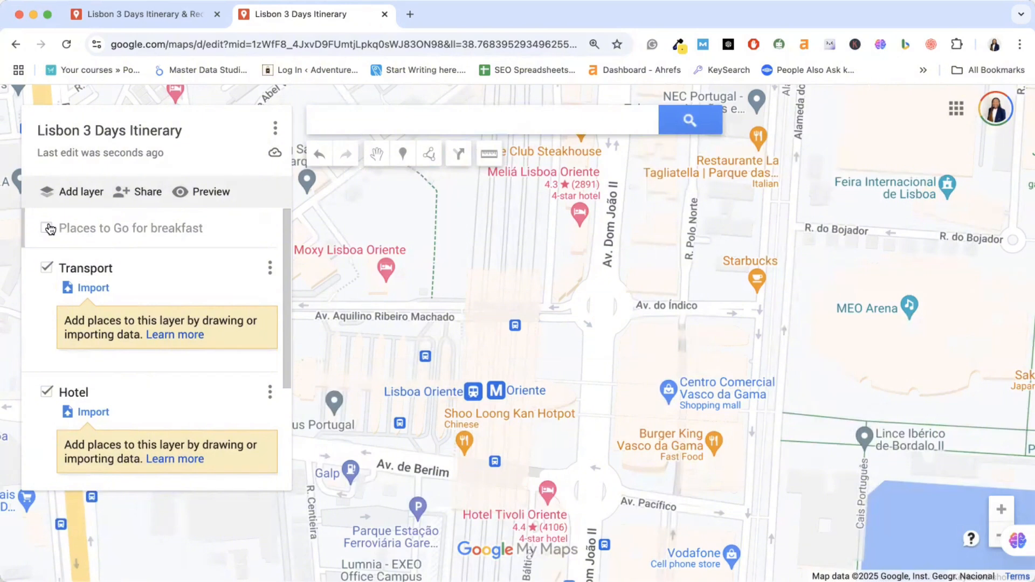
click(47, 269)
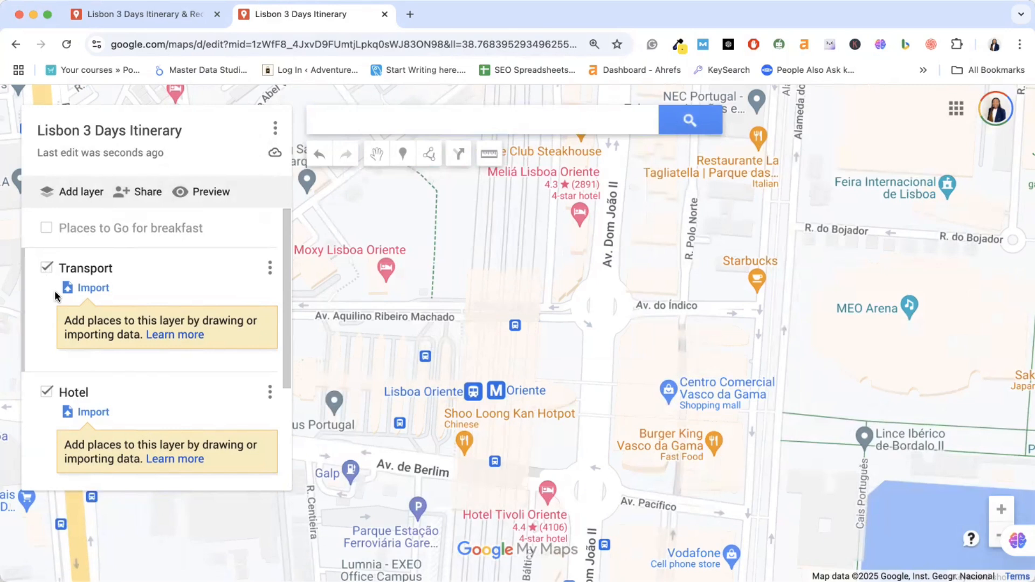
click(47, 394)
scroll(157, 400, down, 2)
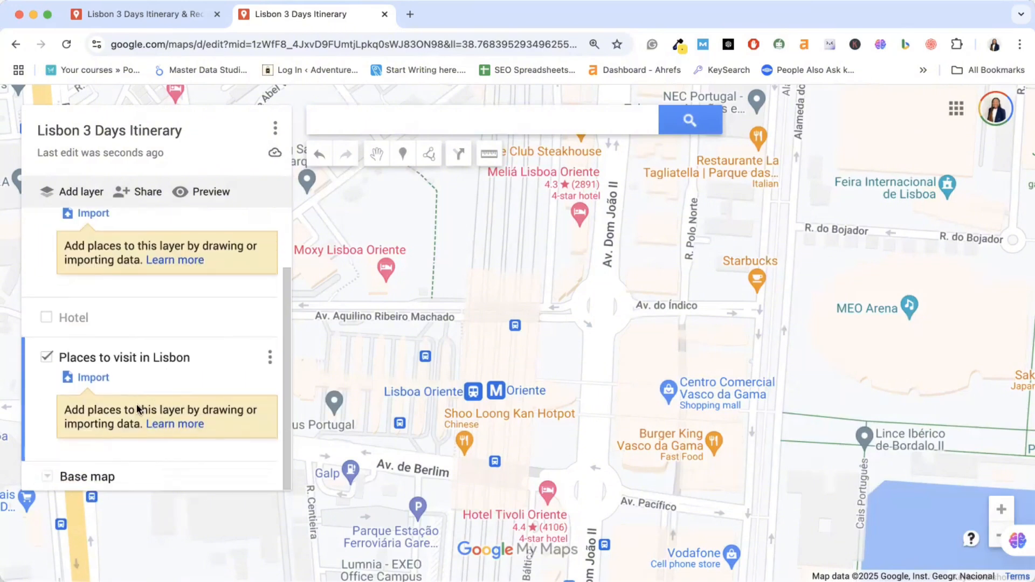
click(47, 357)
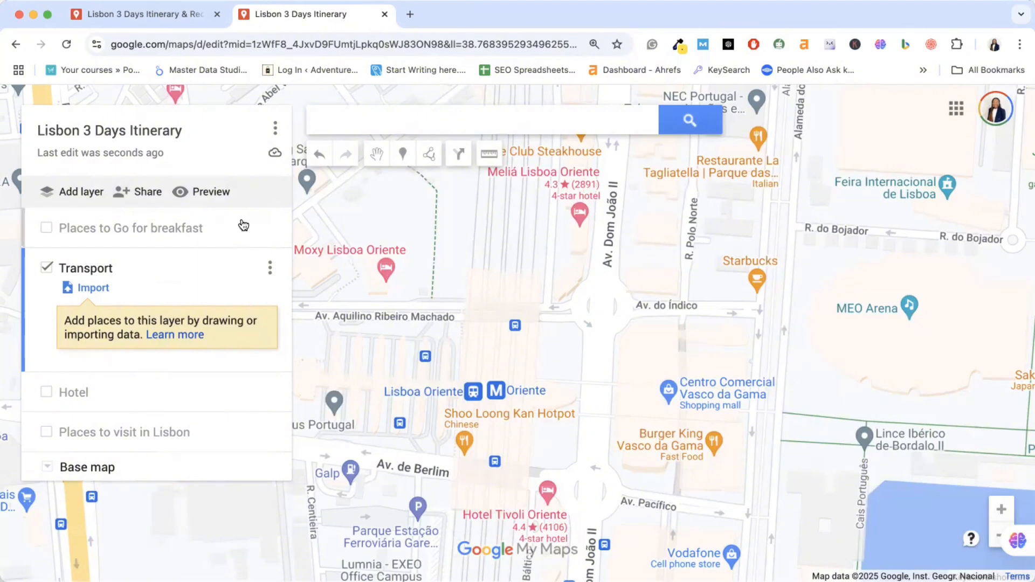
Step: Search for Oriente, Lisbon and add it as a place to the Transport layer
click(370, 121)
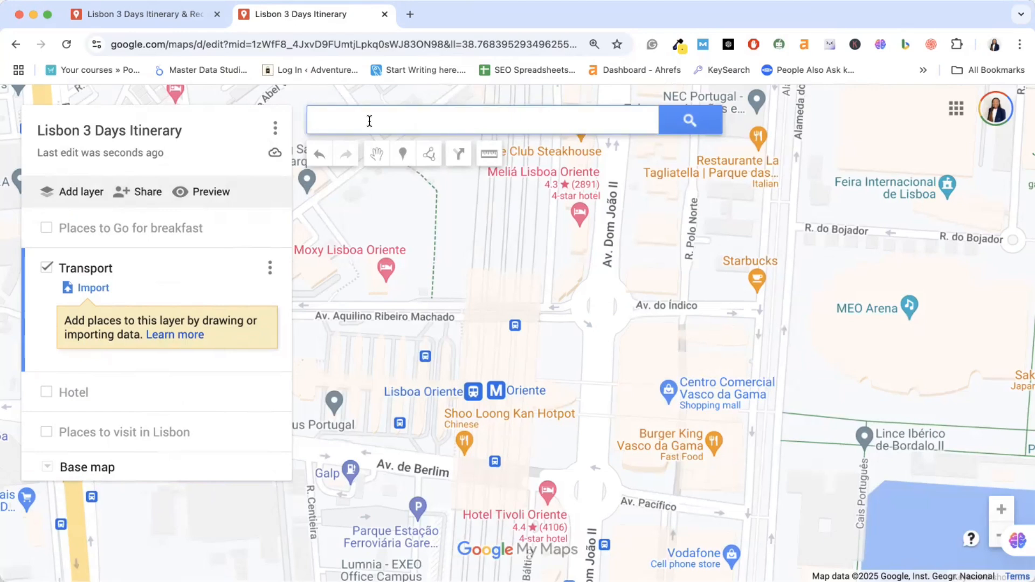
text(or)
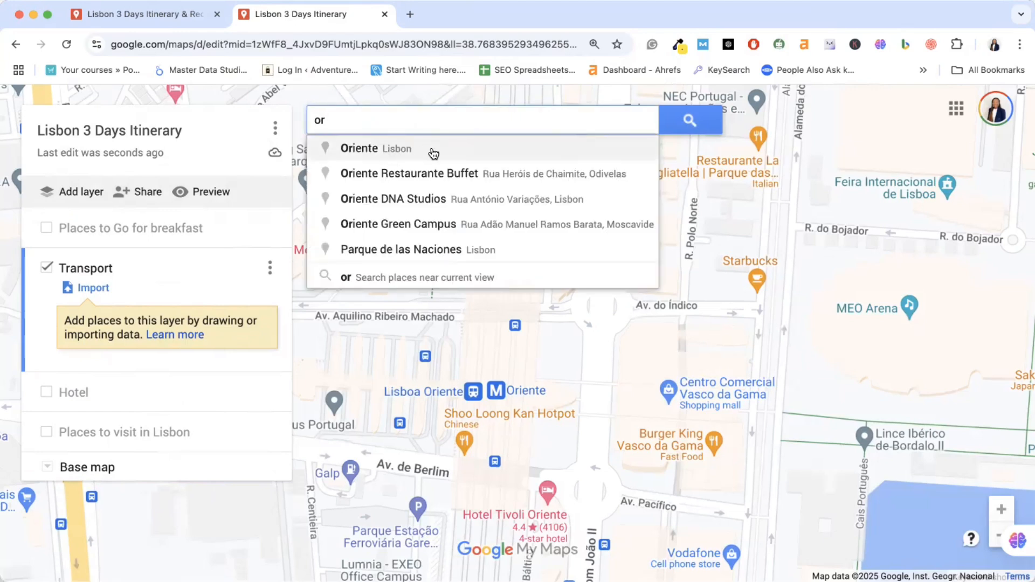
click(389, 153)
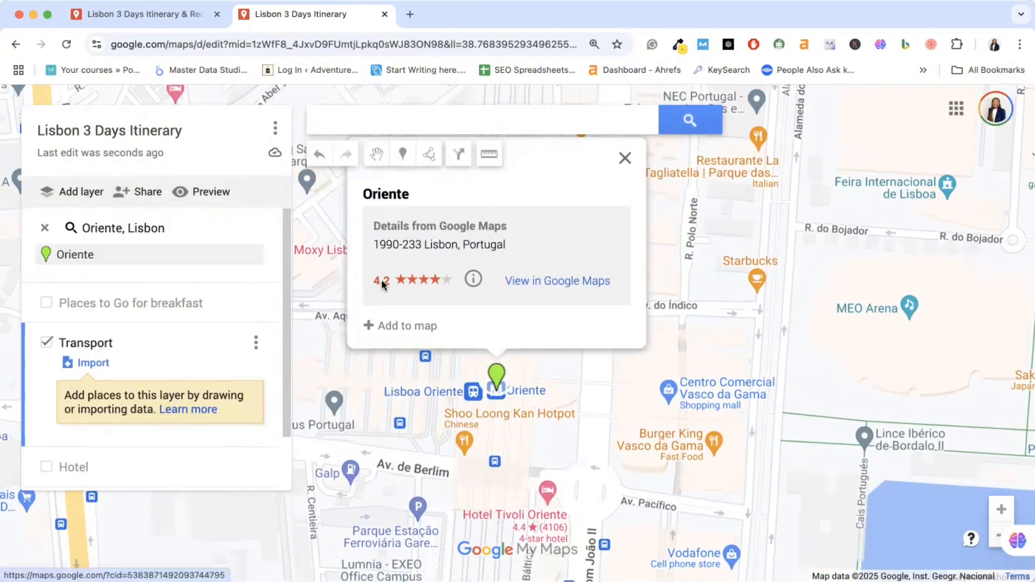
click(432, 332)
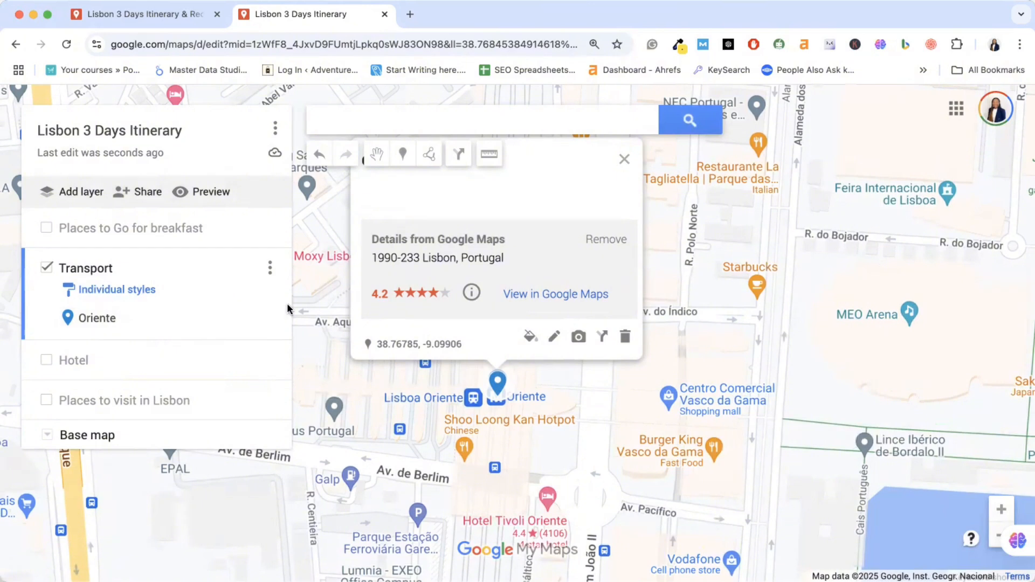
Step: Style the Oriente marker with the Train icon, found by filtering icons for "train", and color it dark blue
click(531, 338)
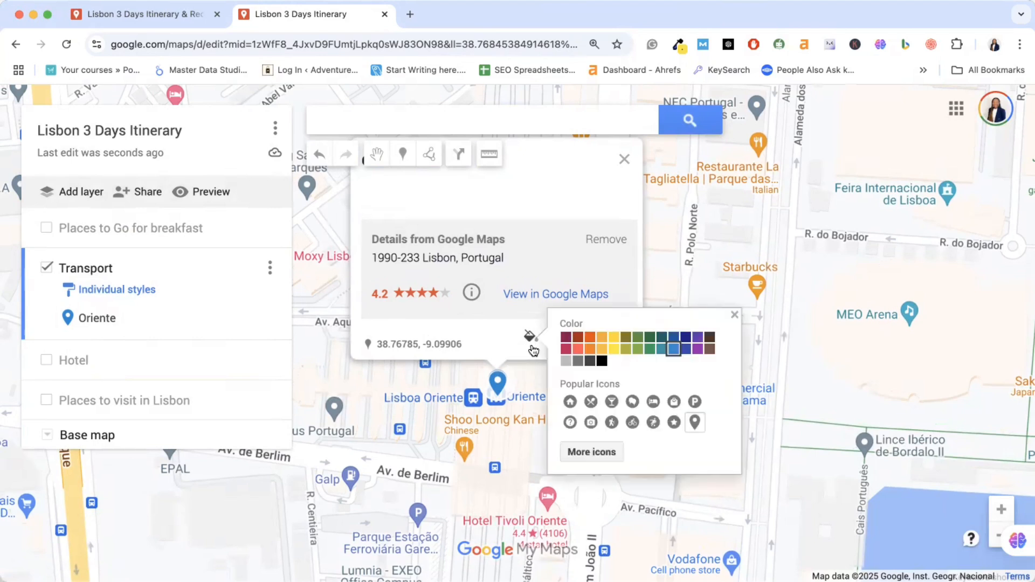
click(595, 452)
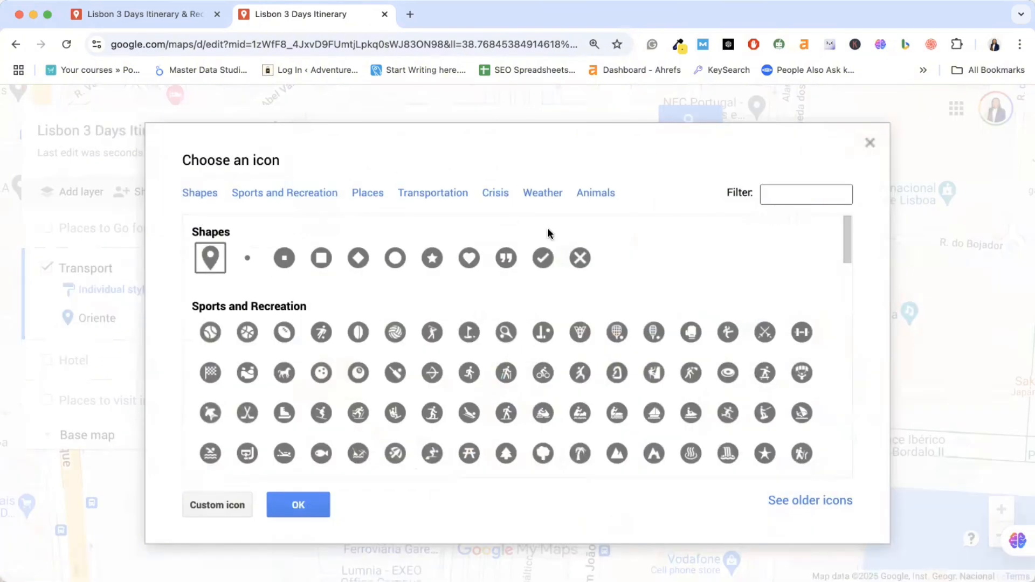
click(767, 195)
text(train)
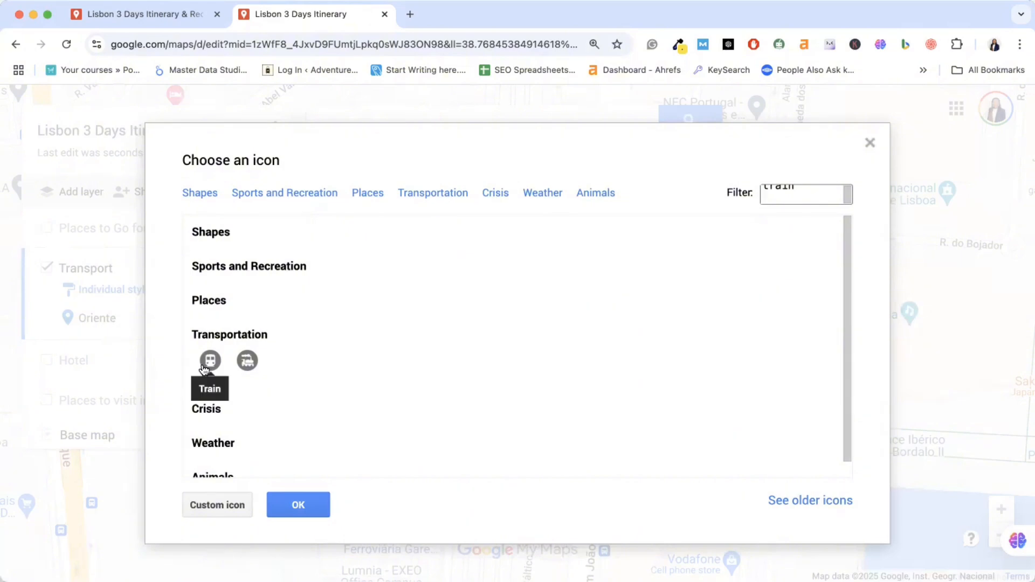
click(209, 364)
click(295, 504)
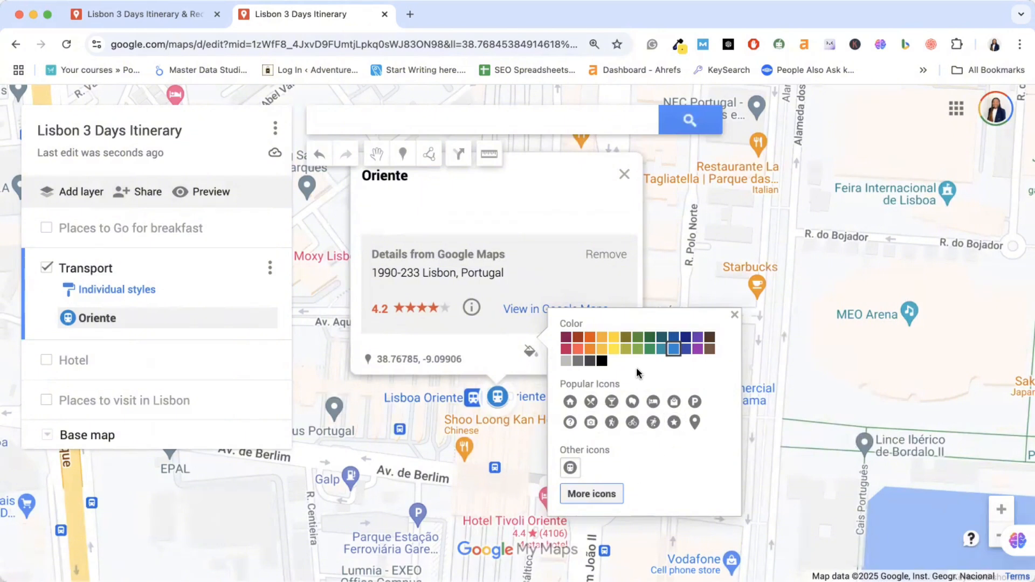
click(688, 339)
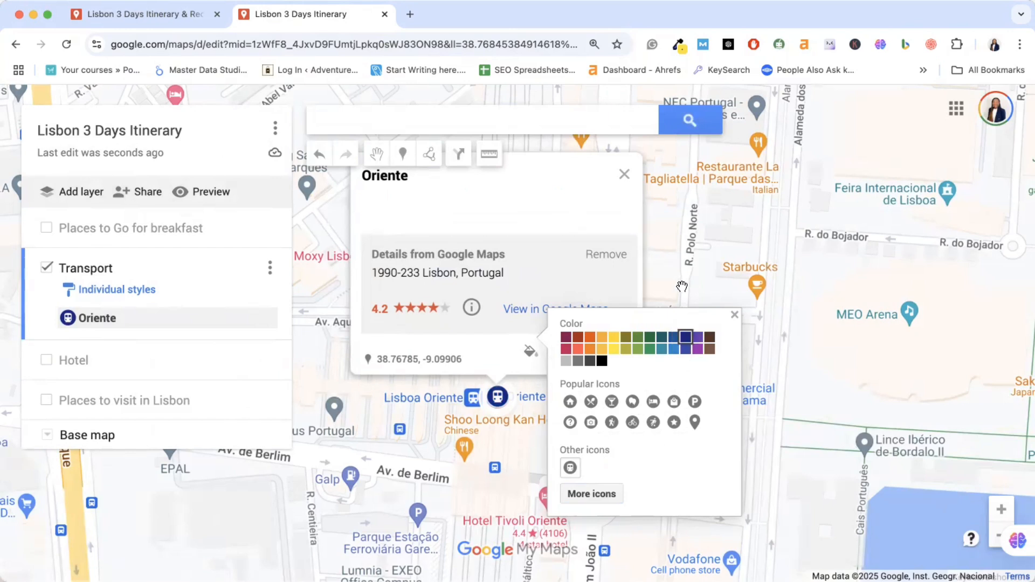
click(495, 362)
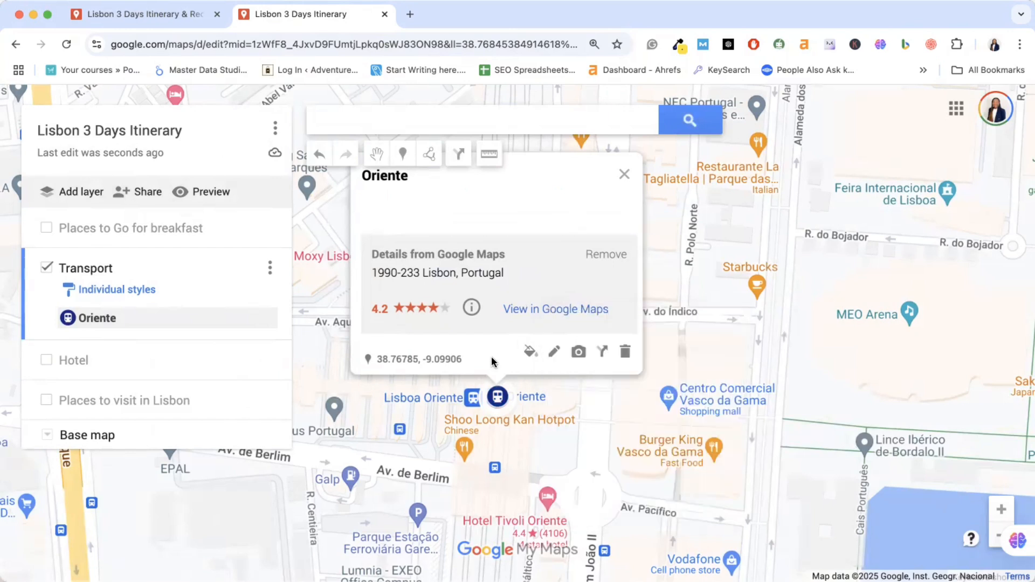
Step: Enter "time" as the description of the Oriente place and save it
click(554, 354)
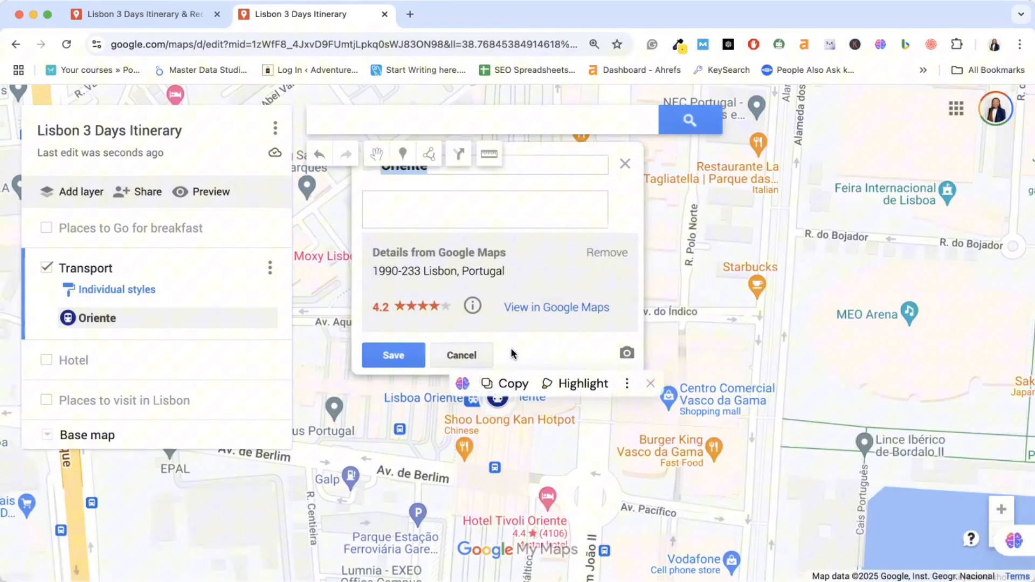
click(431, 213)
text(timebe)
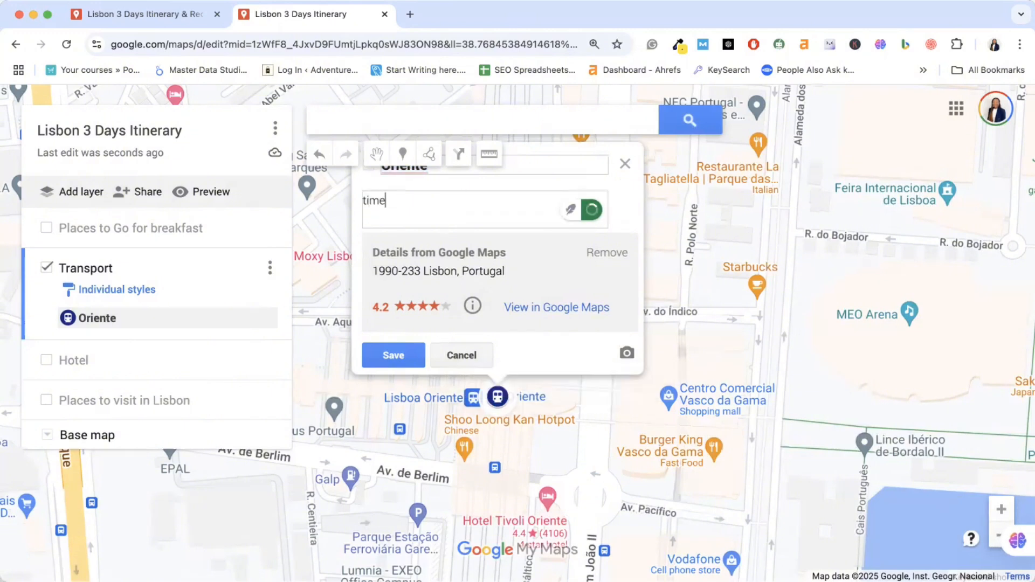
key(BackSpace)
key(BackSpace)
key(Return)
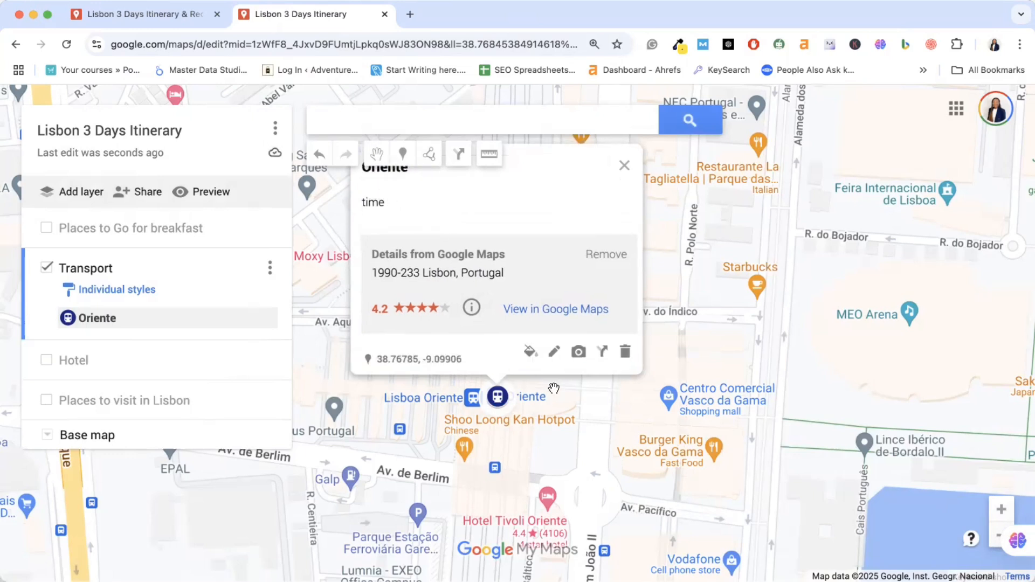
Step: Reopen the Oriente place for editing, erase its description text and close its info card
click(554, 352)
click(394, 210)
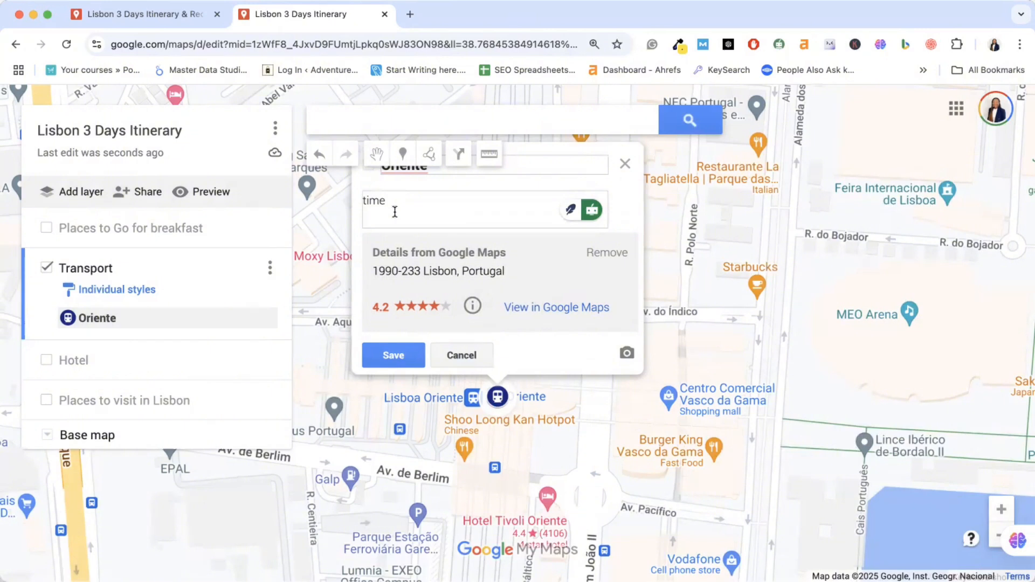
key(BackSpace)
key(BackSpace)
key(BackSpace)
key(BackSpace)
click(626, 163)
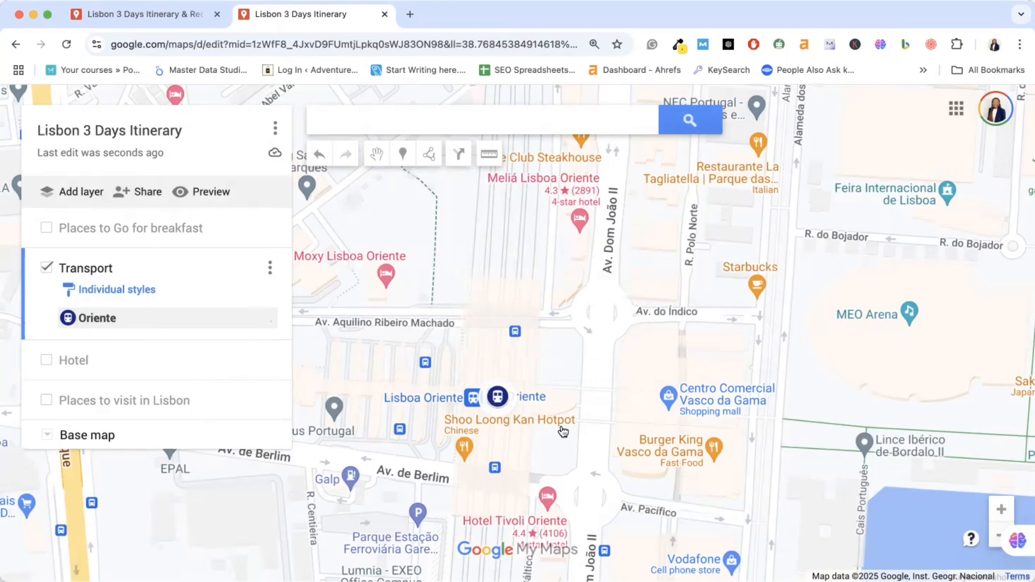
scroll(563, 432, down, 5)
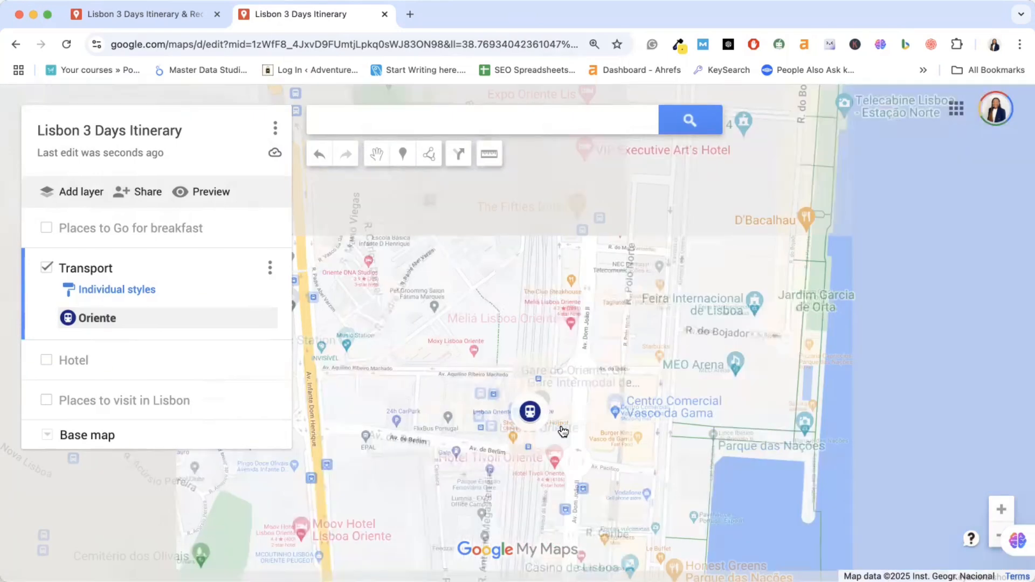
scroll(563, 432, down, 3)
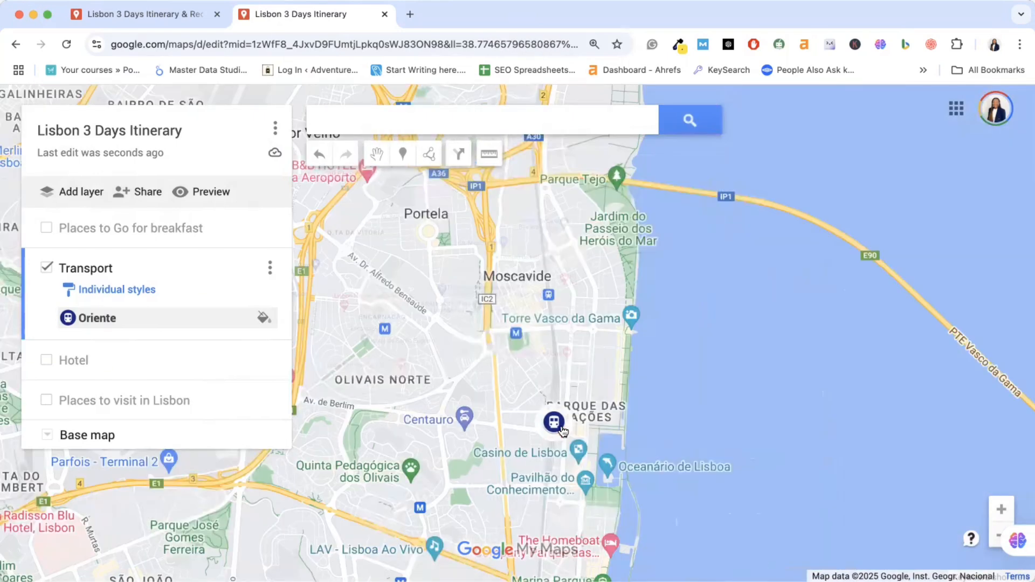
scroll(563, 431, down, 3)
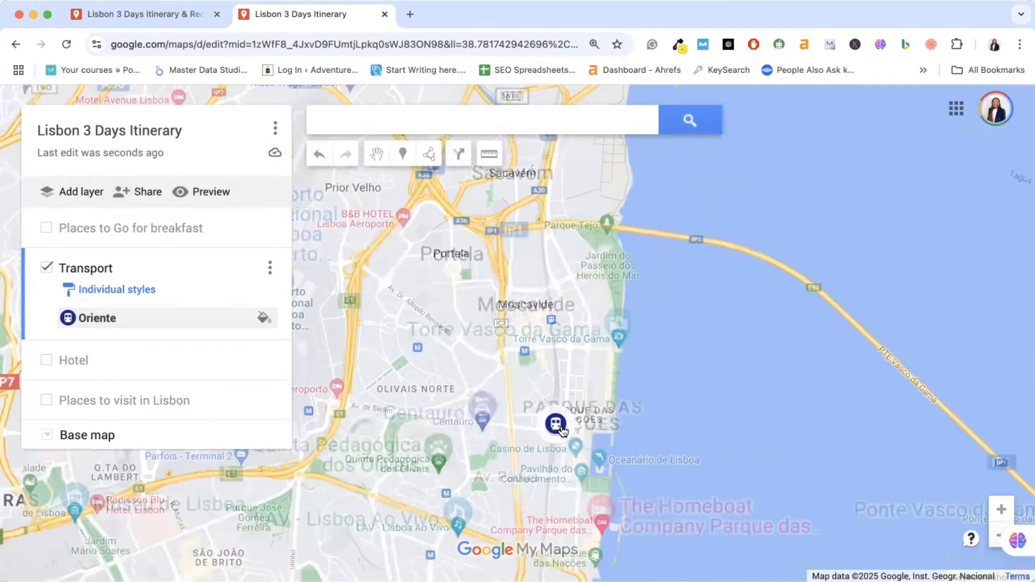
scroll(563, 432, up, 5)
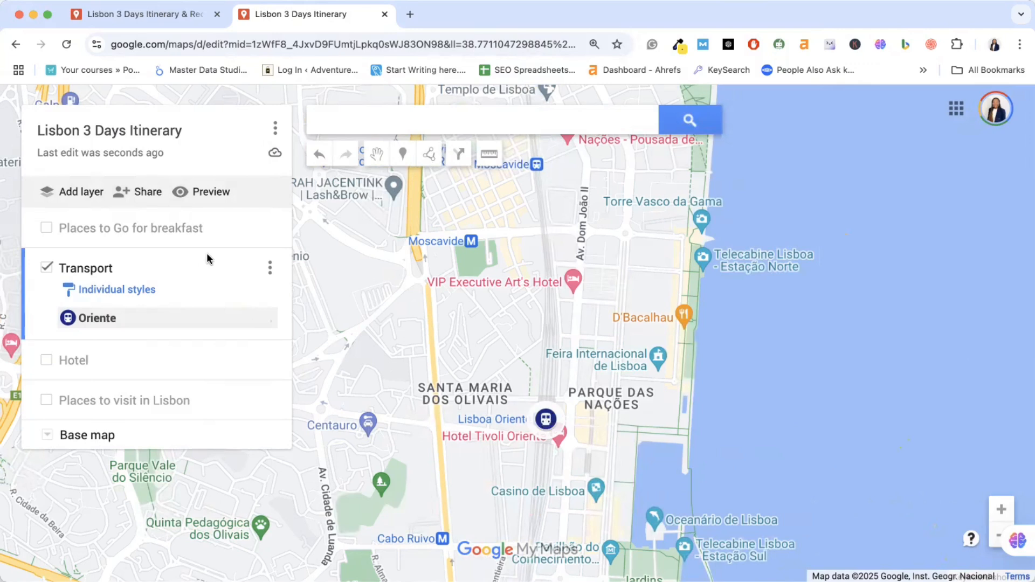
Step: Hide the Transport layer and show the Places to Go for breakfast layer as the active one
click(46, 268)
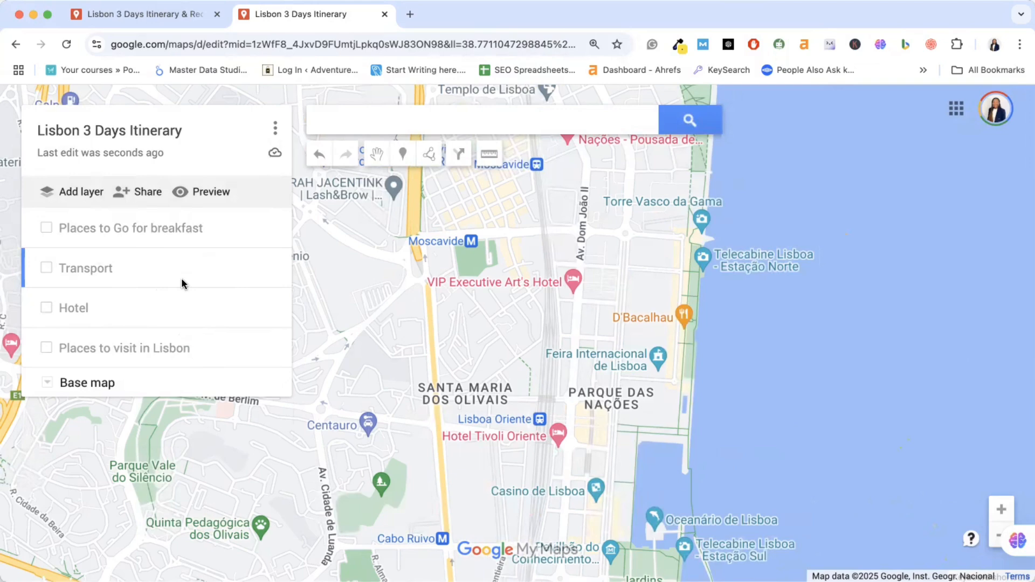
click(48, 229)
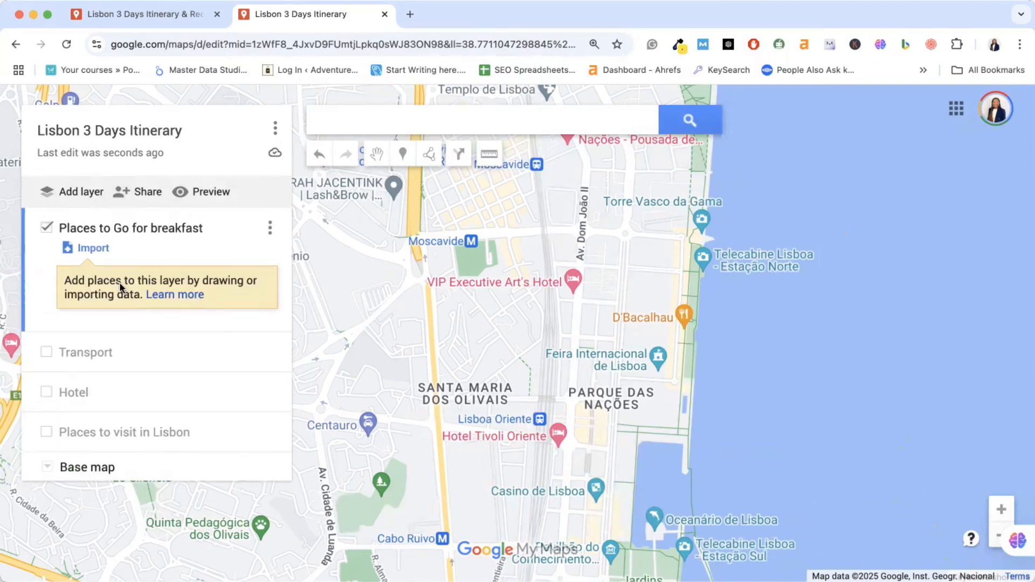
Step: Look through the layers of the finished Lisbon 3 Days Itinerary & Recommendation map for breakfast spots, and return to the new map
click(151, 16)
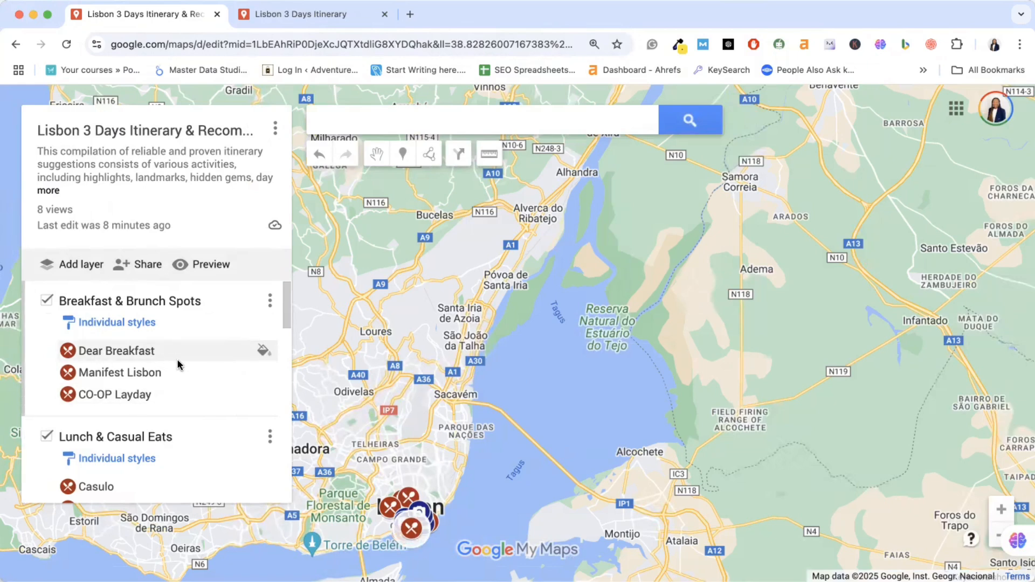
scroll(172, 440, down, 10)
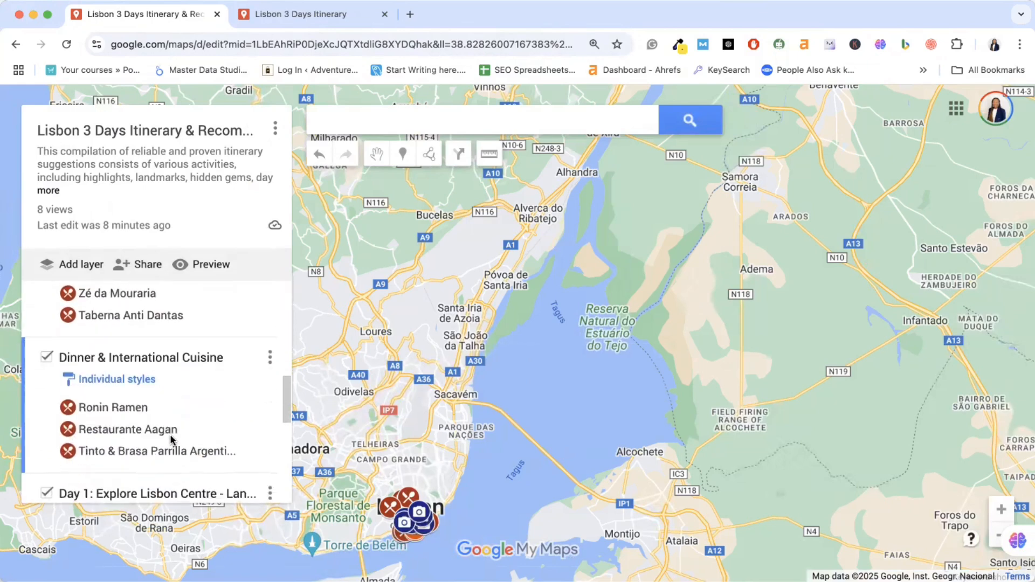
scroll(172, 439, down, 2)
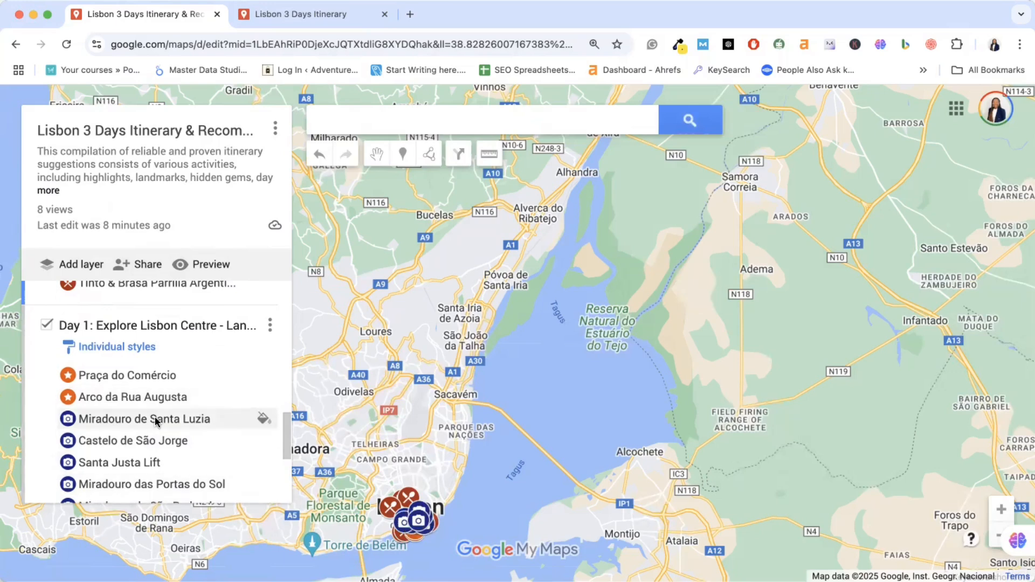
click(275, 15)
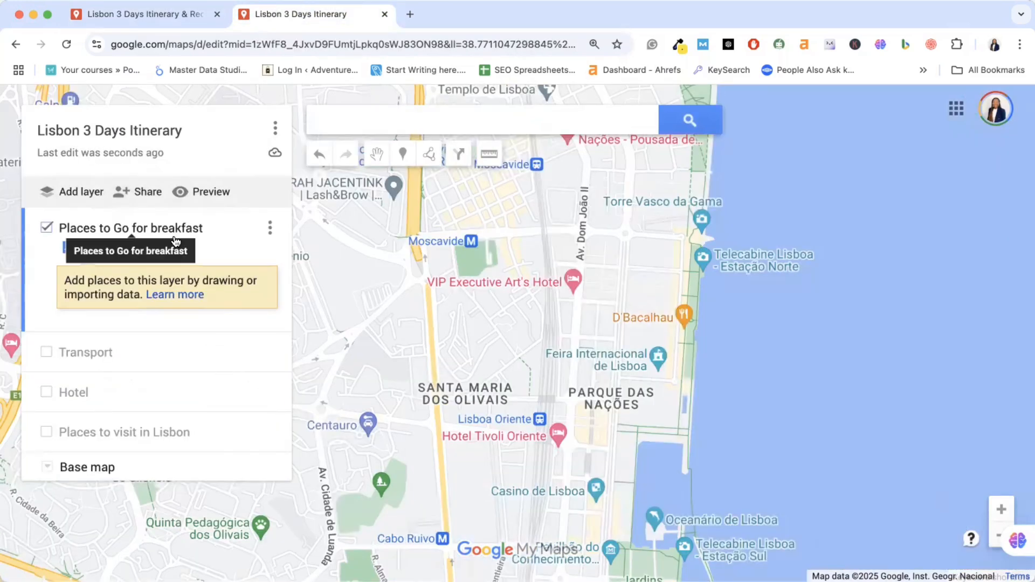
Step: Search for "Dear Breakfast - Chiado" and add it as a place to the Places to Go for breakfast layer
click(376, 121)
text(dea)
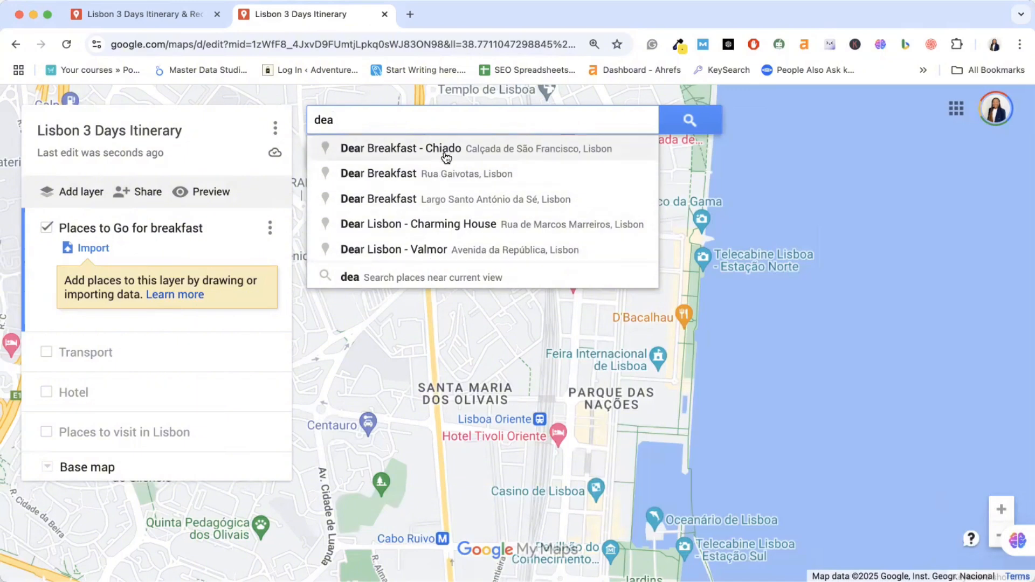
key(BackSpace)
key(BackSpace)
key(BackSpace)
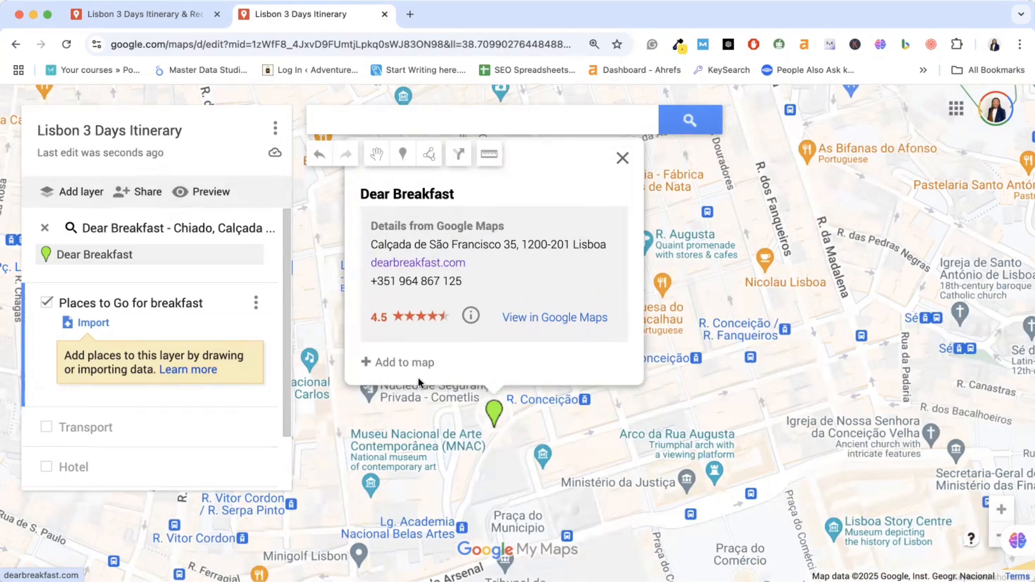
click(415, 361)
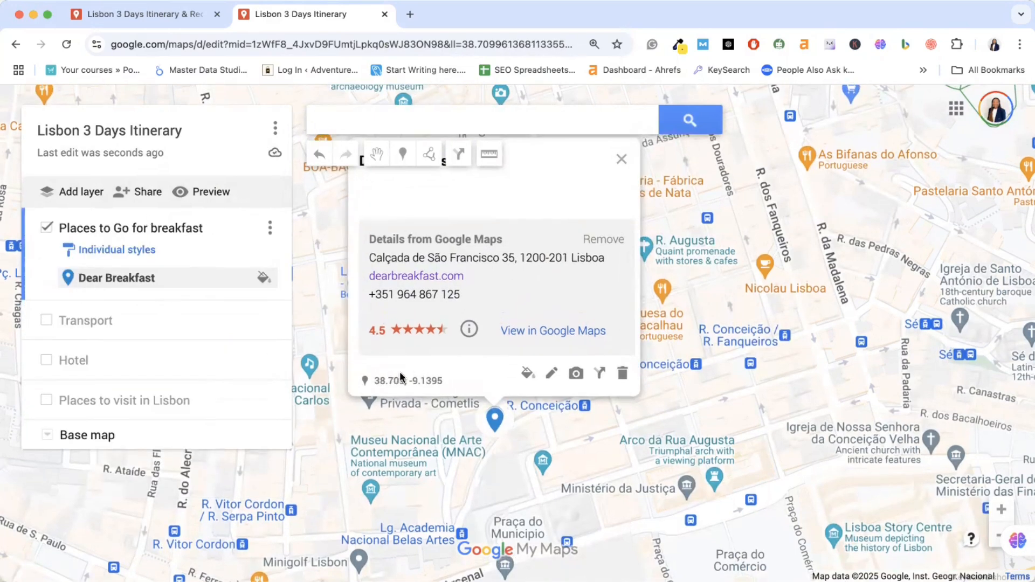
Step: Style the Dear Breakfast marker with the crossed fork-and-knife icon in dark red, and close its info card
click(526, 373)
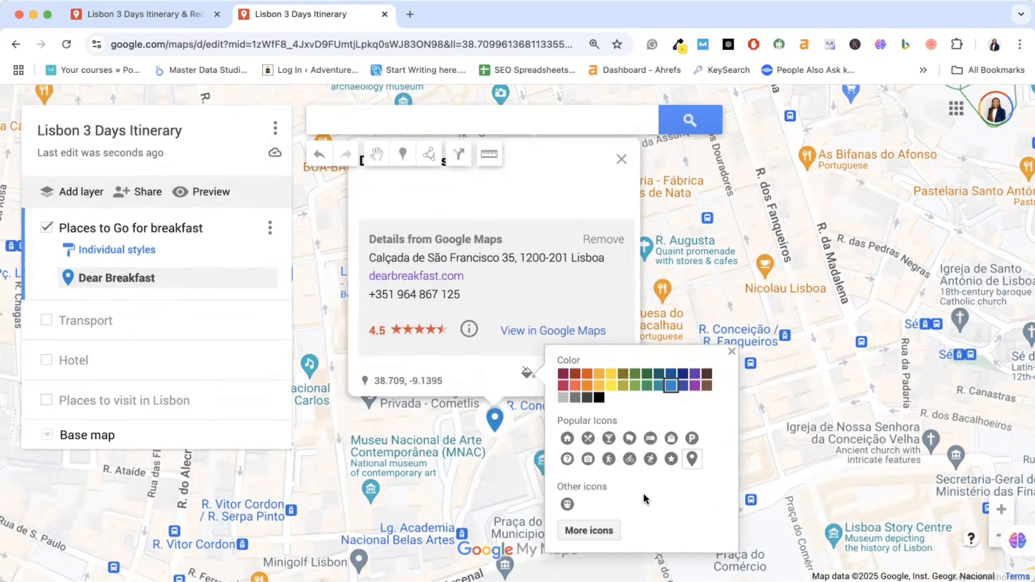
click(588, 439)
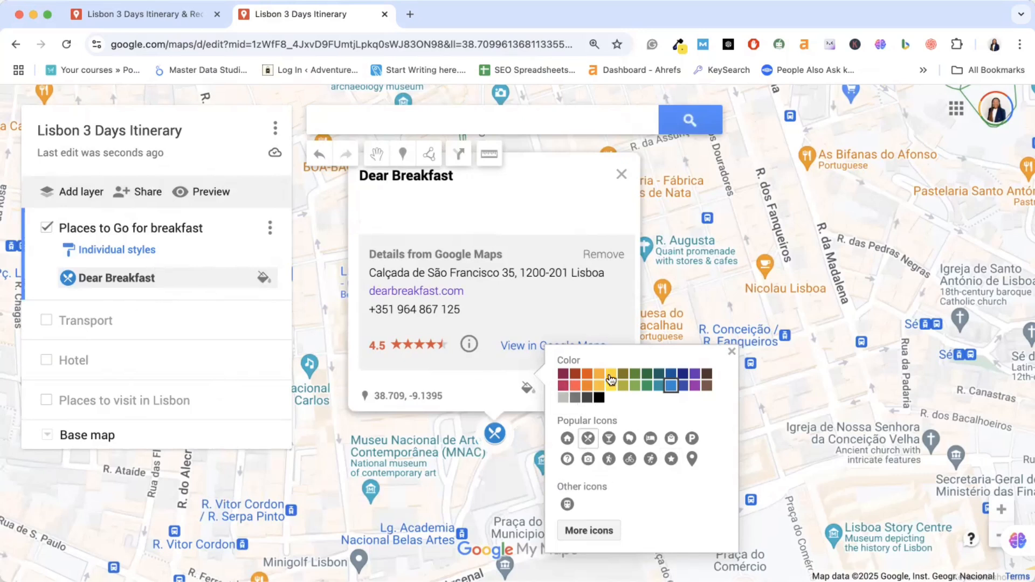
click(575, 375)
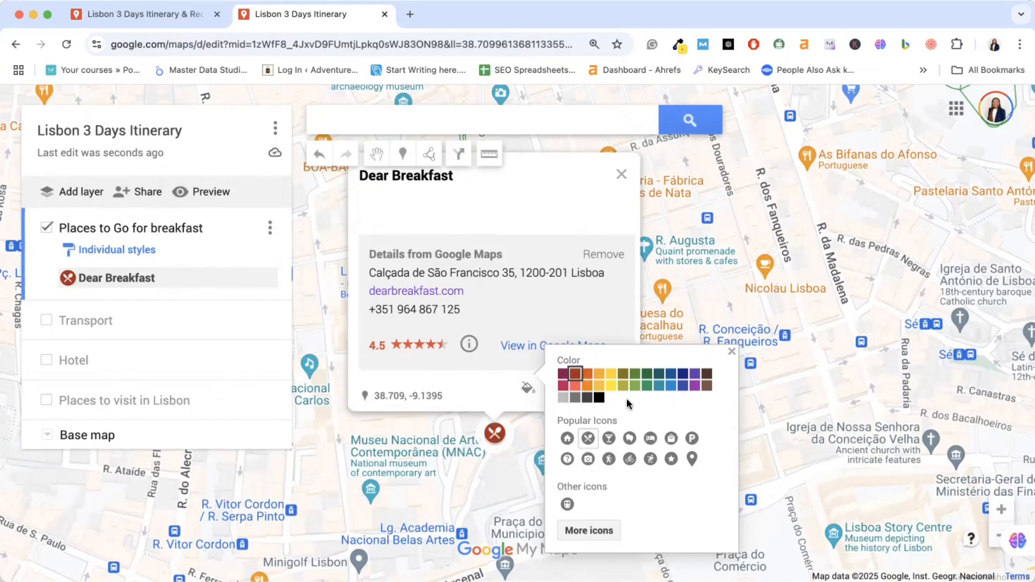
click(736, 351)
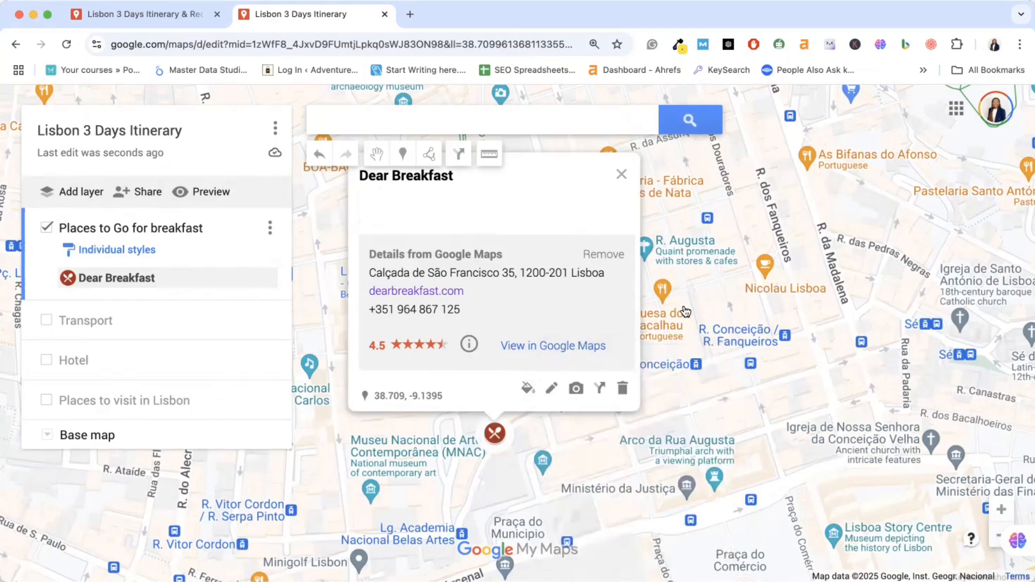
click(622, 175)
scroll(648, 363, down, 3)
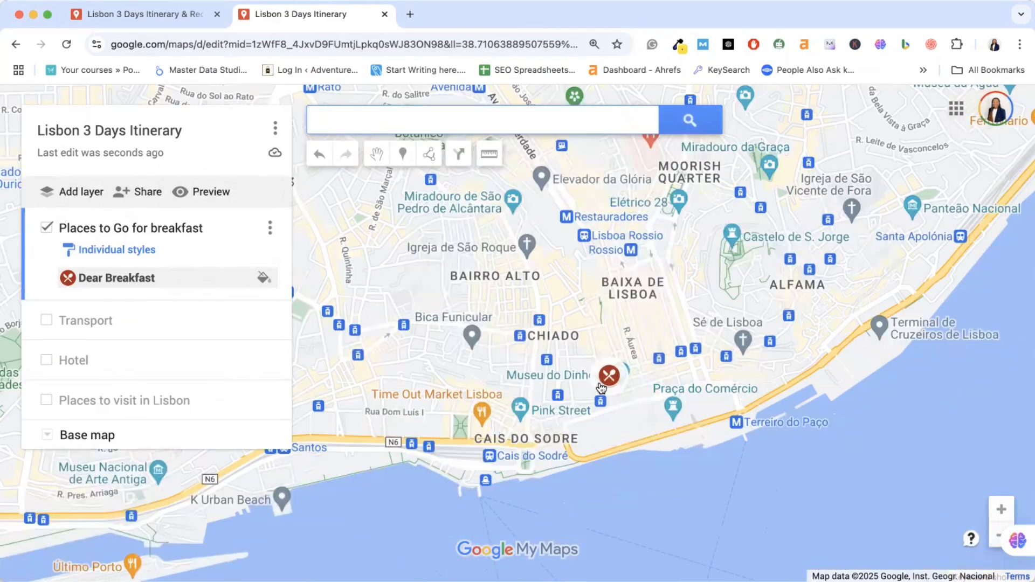
scroll(604, 387, up, 2)
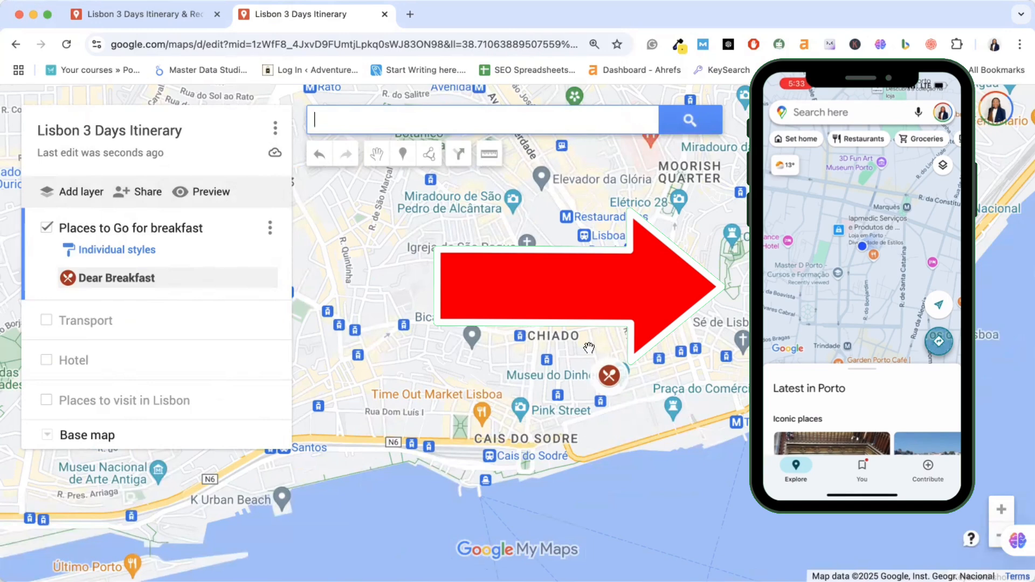
Step: Compare the new map with the finished Lisbon itinerary map and examine the latter's markers around Lisbon
click(193, 16)
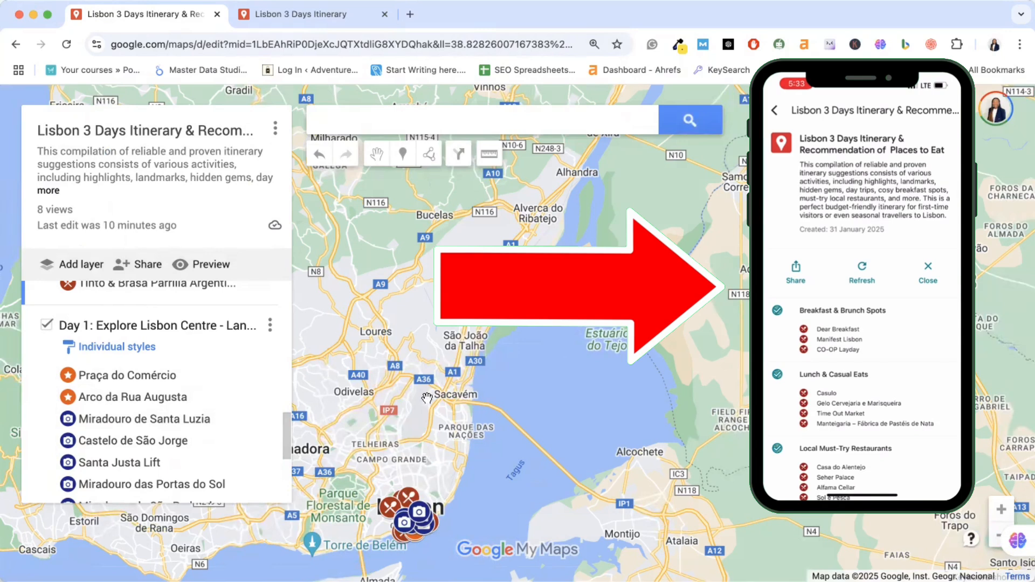
click(308, 15)
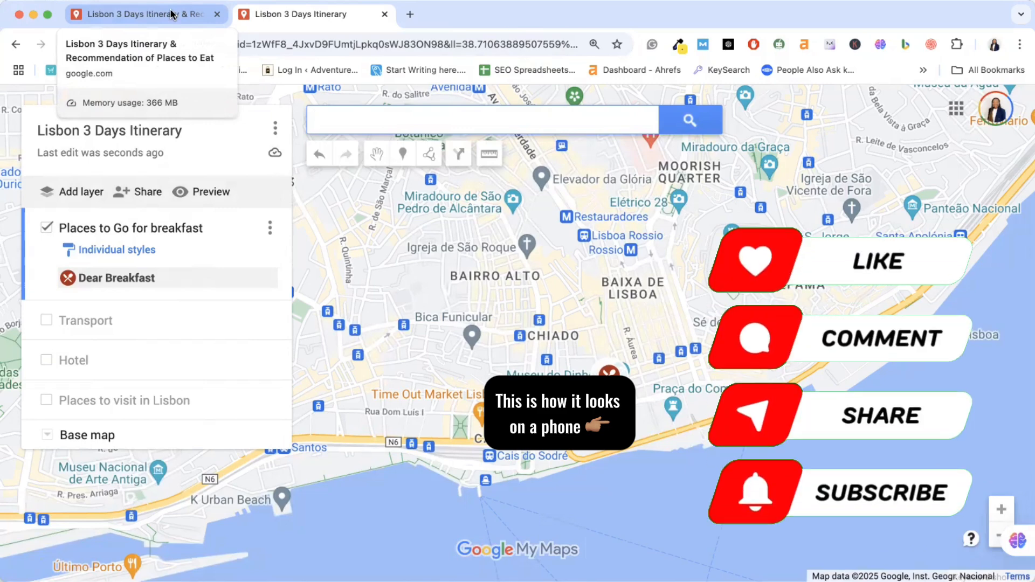
click(172, 14)
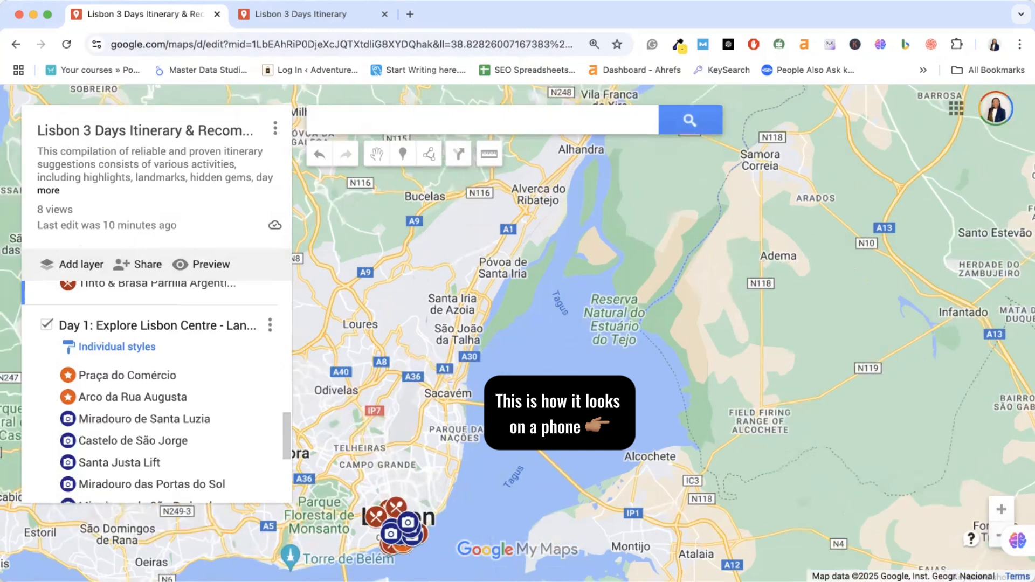
scroll(381, 428, up, 2)
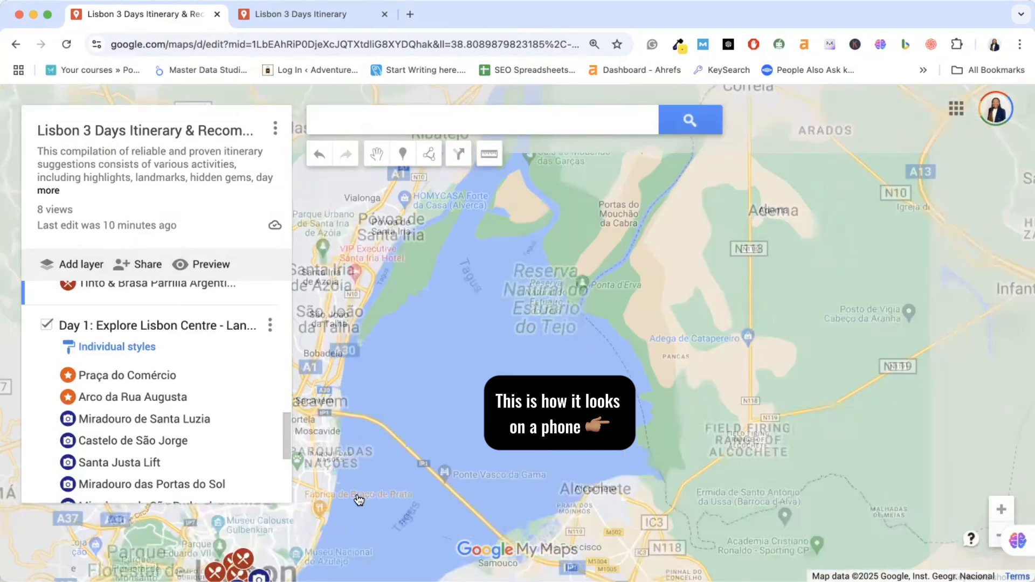
scroll(359, 500, down, 2)
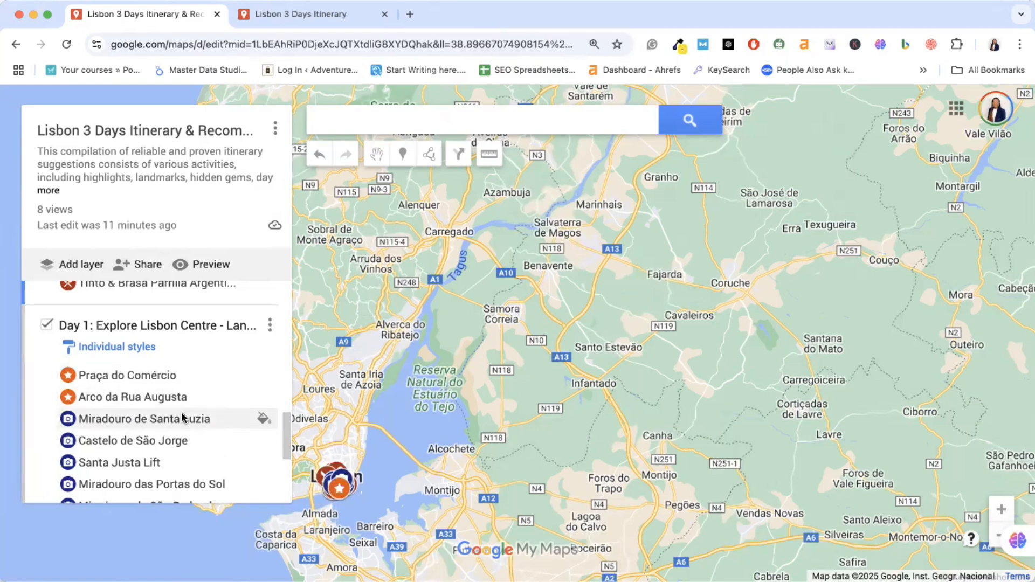
Step: Examine the finished map's layer list, from Local Must-Try Restaurants through the Day 1, Day 2 and Day 3 layers
scroll(182, 415, down, 5)
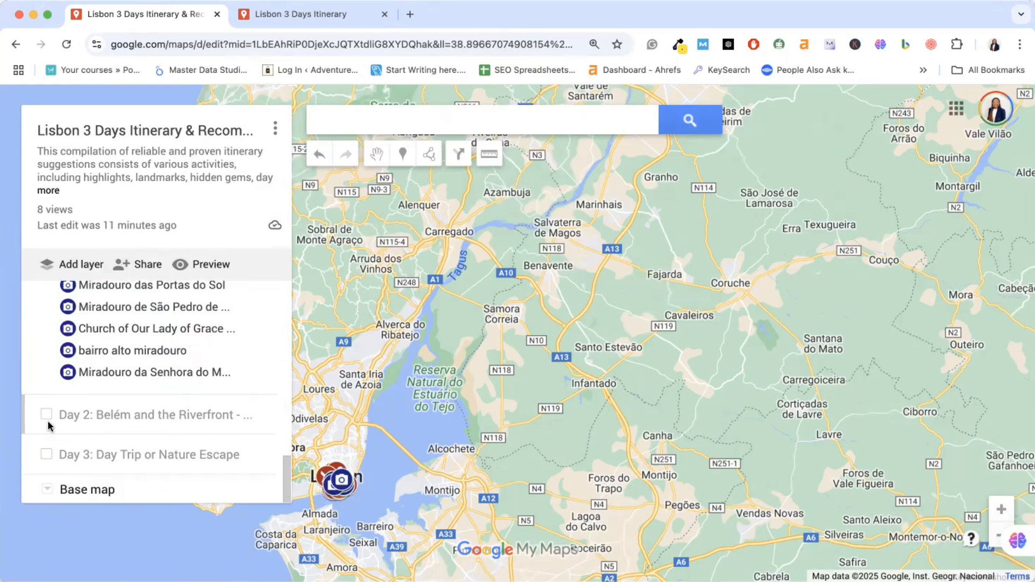
scroll(118, 361, up, 10)
scroll(118, 362, up, 1)
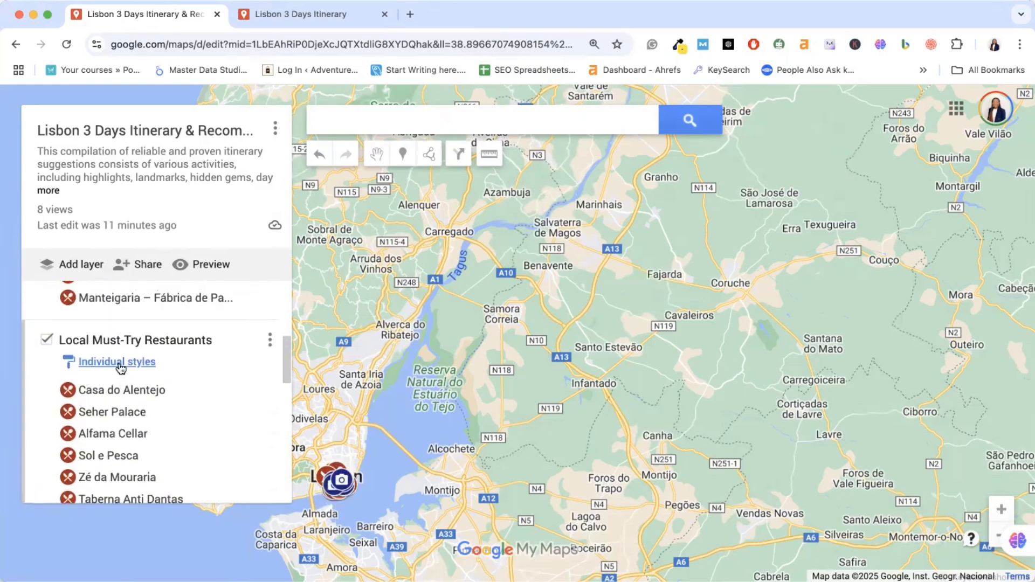
scroll(118, 361, down, 1)
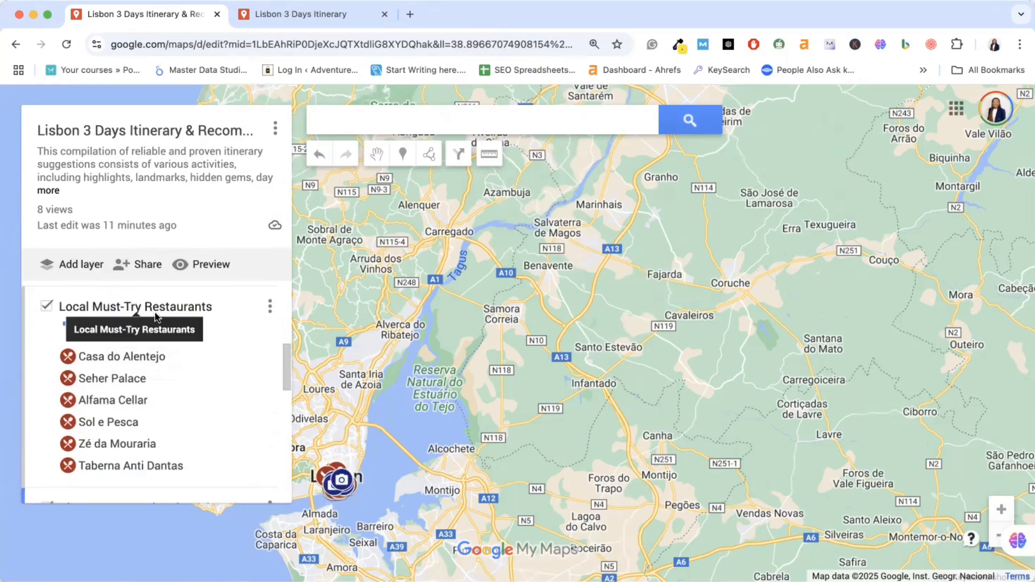
scroll(177, 429, down, 1)
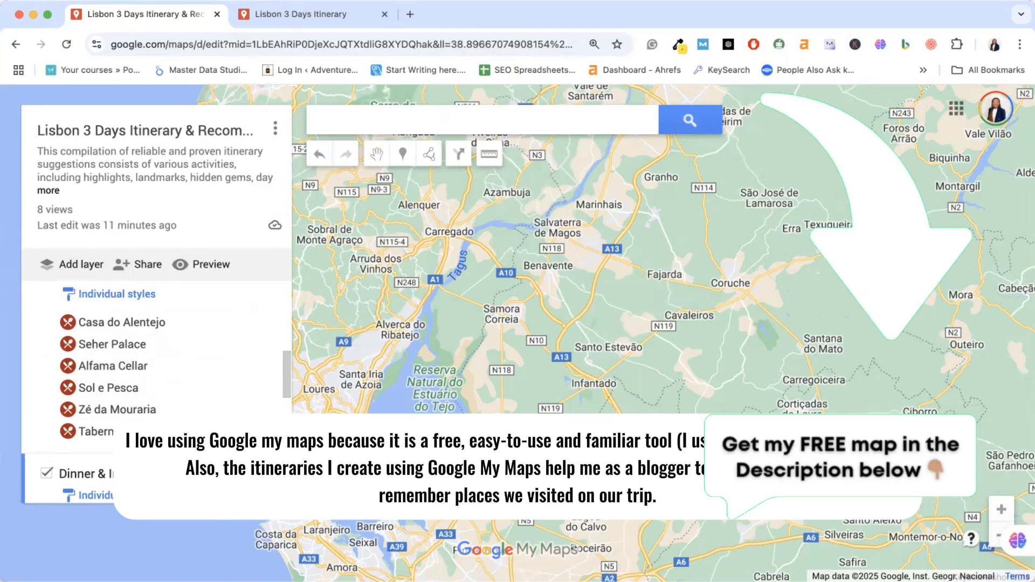
click(311, 16)
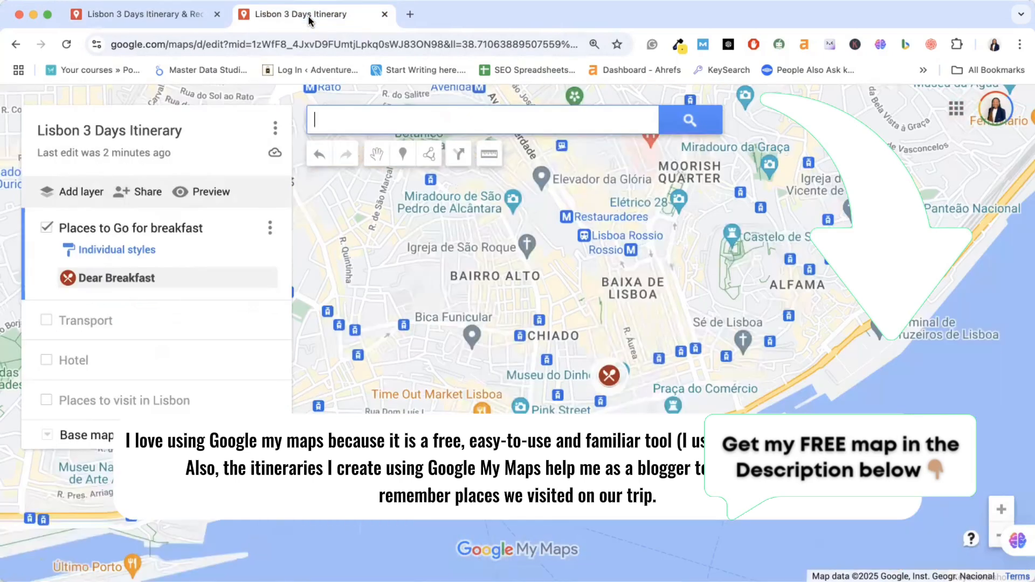
click(151, 15)
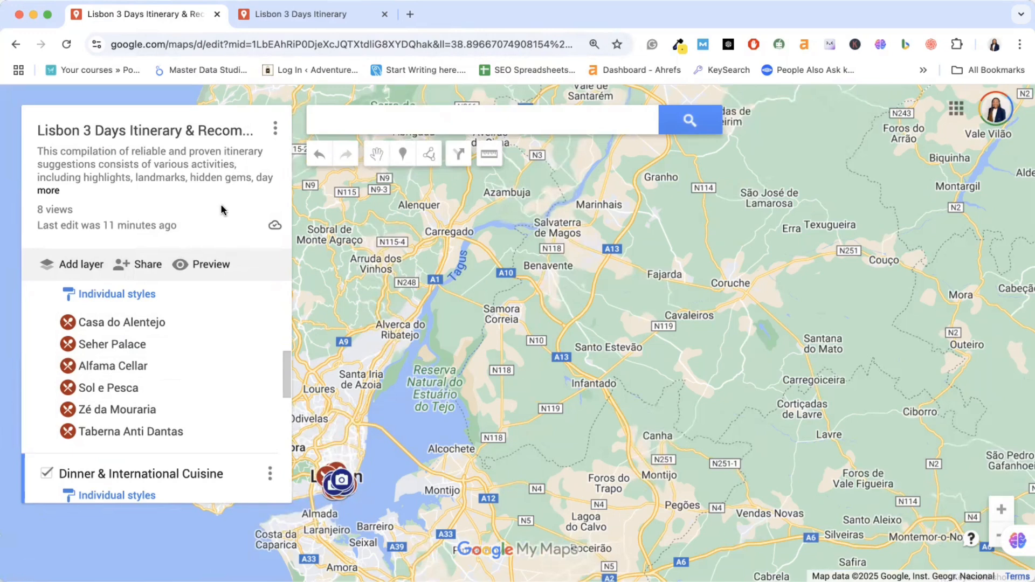
scroll(199, 402, down, 8)
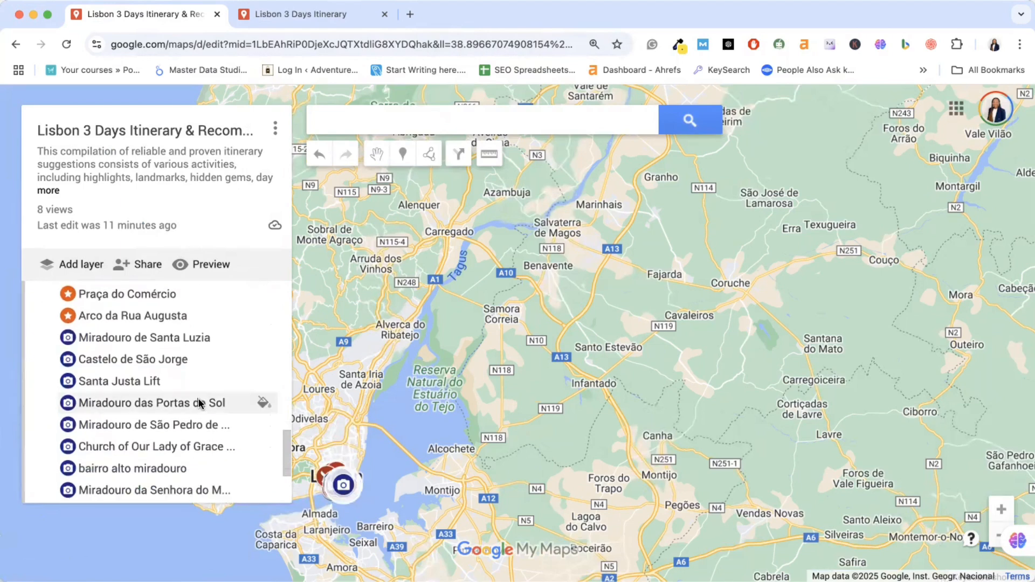
scroll(199, 403, down, 3)
scroll(199, 402, up, 4)
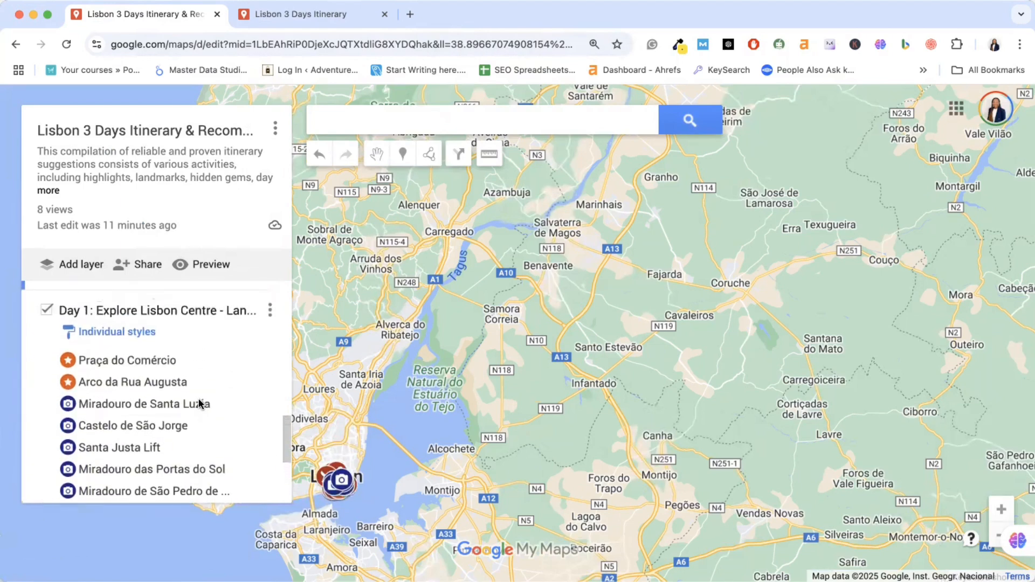
scroll(178, 427, down, 3)
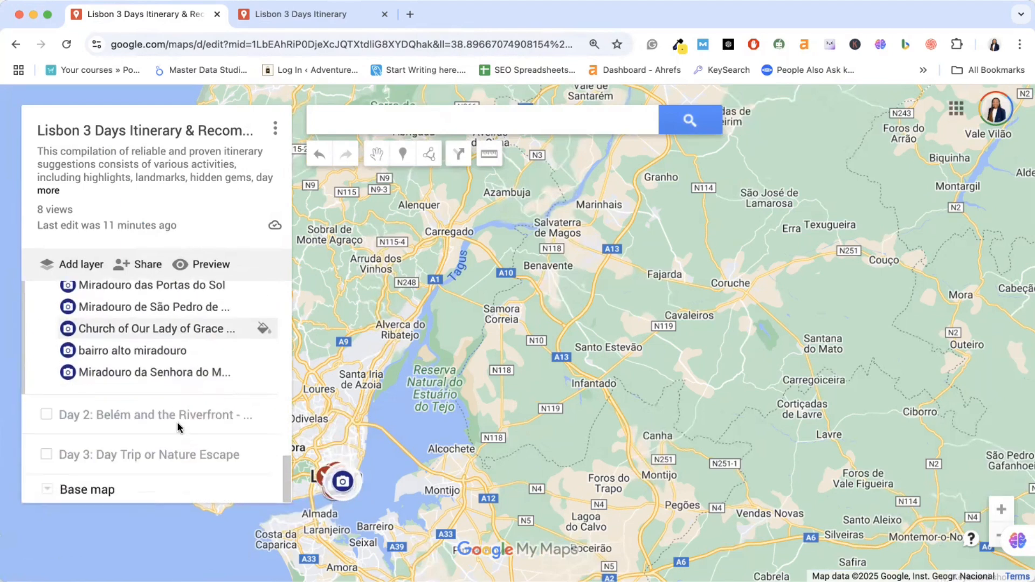